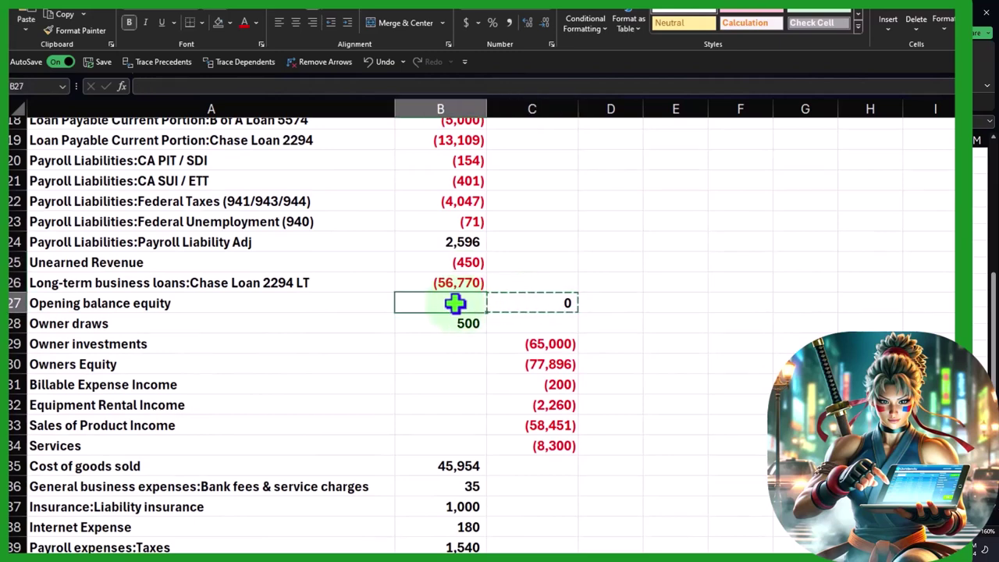
# - Move the opening balance equity and the equity and income credits from column C into column B
pyautogui.write('0')
pyautogui.scroll(-2, 508, 273)
pyautogui.moveTo(542, 221); pyautogui.dragTo(542, 321)
pyautogui.hotkey('ctrl', 'x')
pyautogui.click(457, 222)
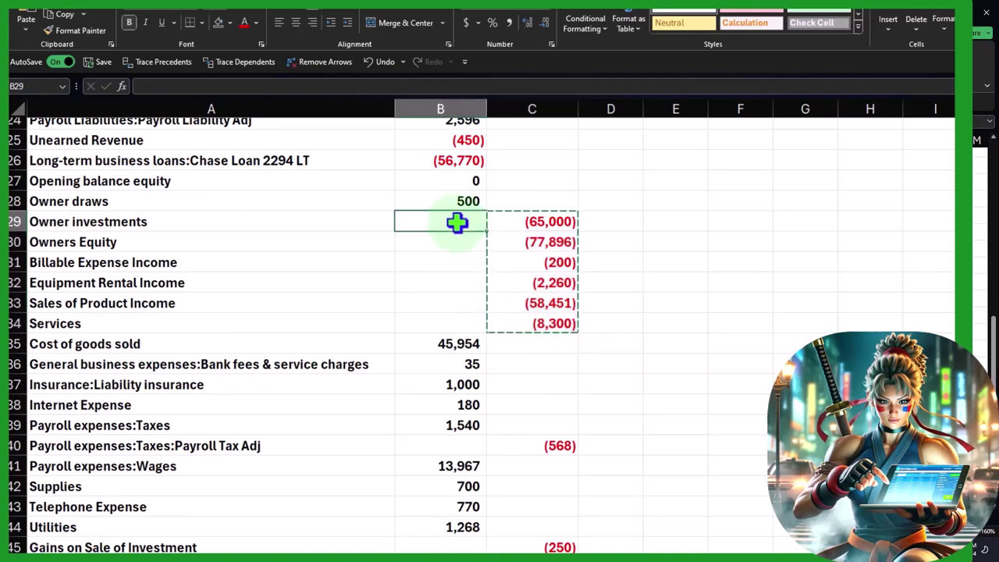
pyautogui.hotkey('ctrl', 'v')
# - Move the Payroll Tax Adj (568) and Gains on Sale (250) amounts into column B
pyautogui.scroll(-2, 495, 292)
pyautogui.click(545, 324)
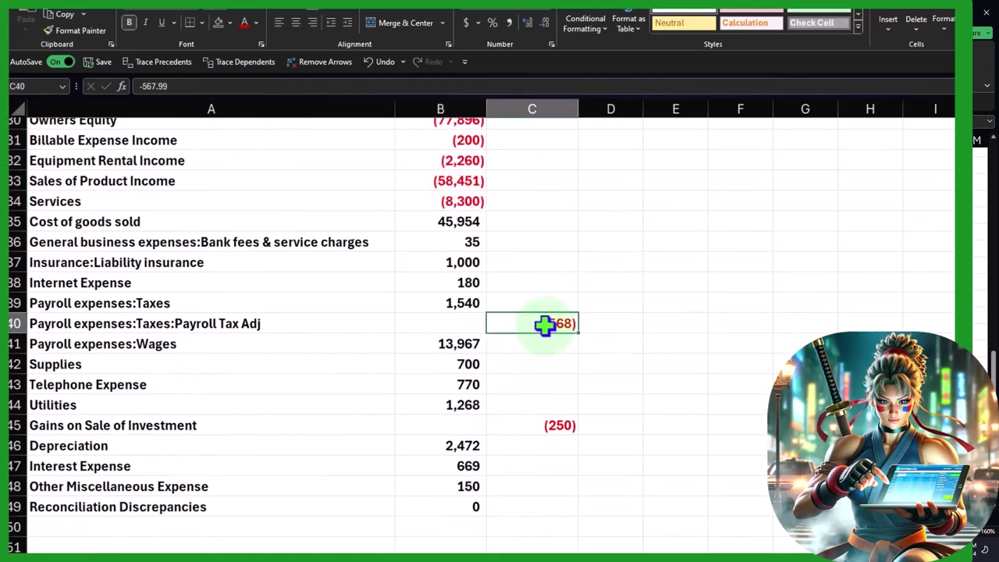
pyautogui.click(468, 320)
pyautogui.hotkey('ctrl', 'v')
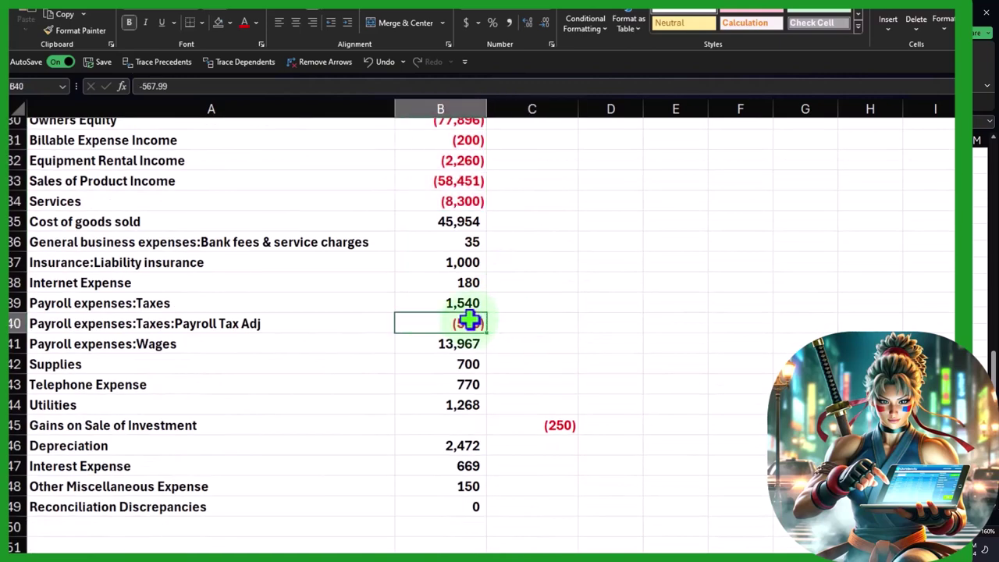
pyautogui.click(532, 422)
pyautogui.hotkey('ctrl', 'x')
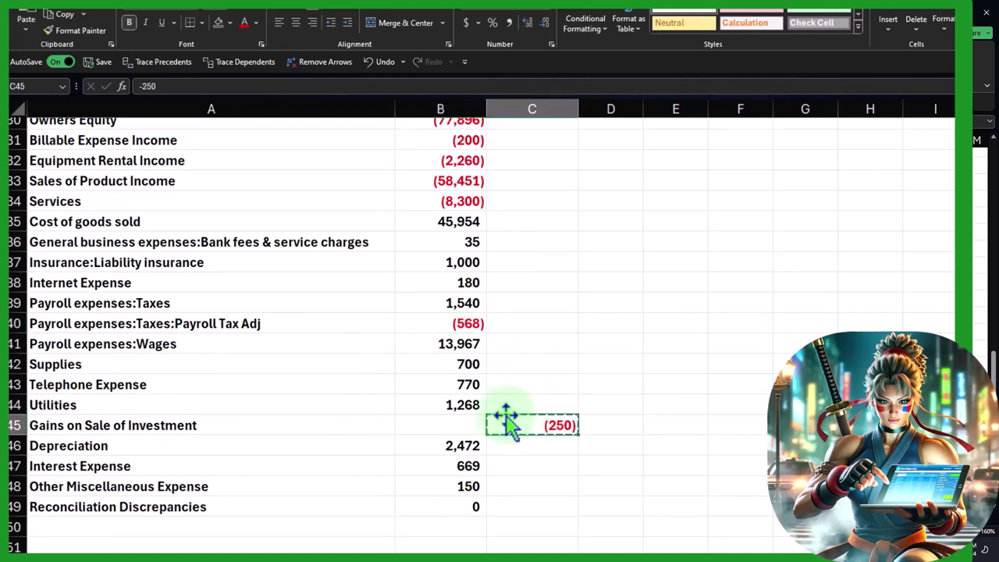
pyautogui.click(472, 421)
pyautogui.hotkey('ctrl', 'v')
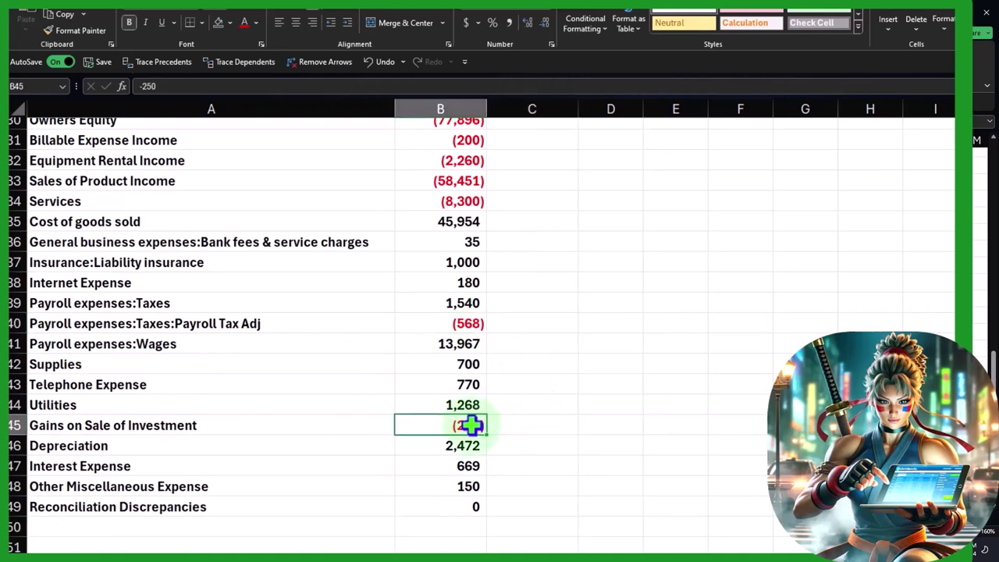
pyautogui.scroll(10, 285, 392)
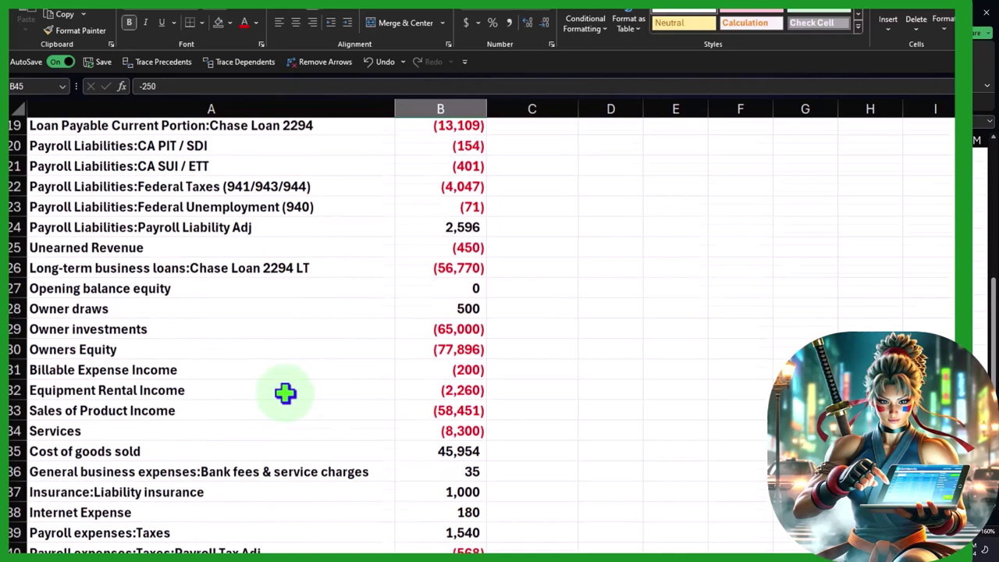
pyautogui.scroll(-4, 285, 392)
pyautogui.scroll(-6, 285, 393)
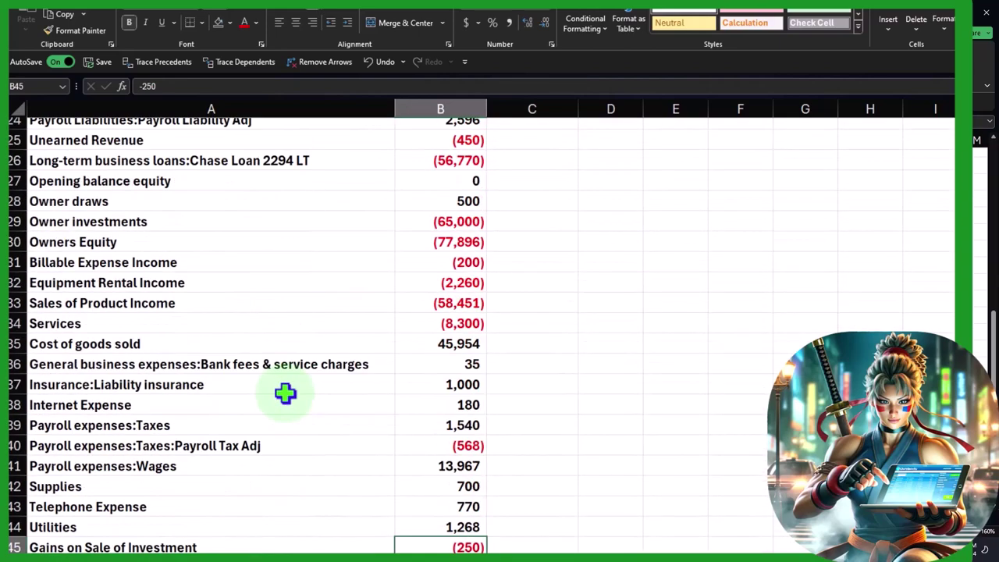
# - Label row 50 'Debits & Credits' and total it with =SUM(B1:B49), showing (0)
pyautogui.click(141, 466)
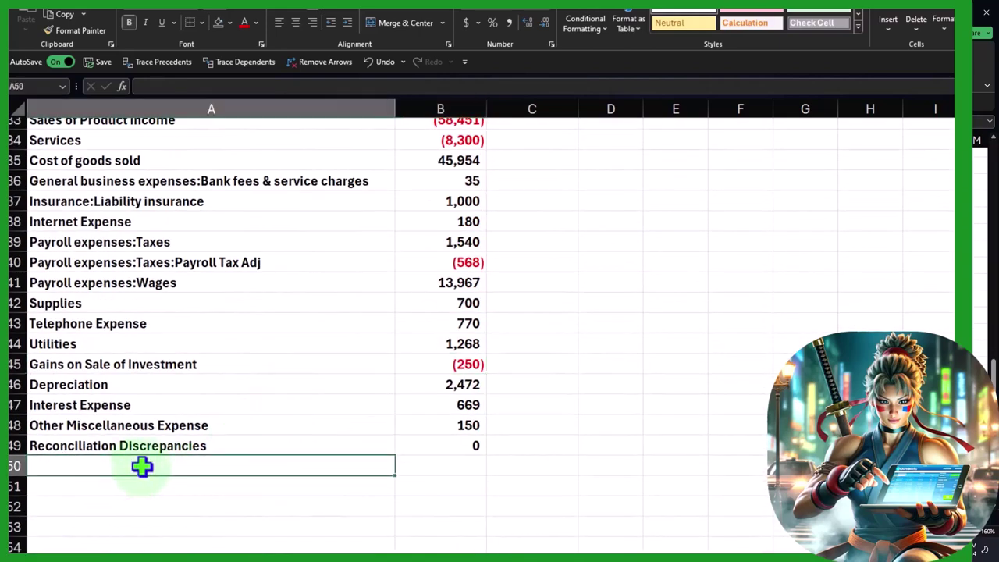
pyautogui.write('Debti')
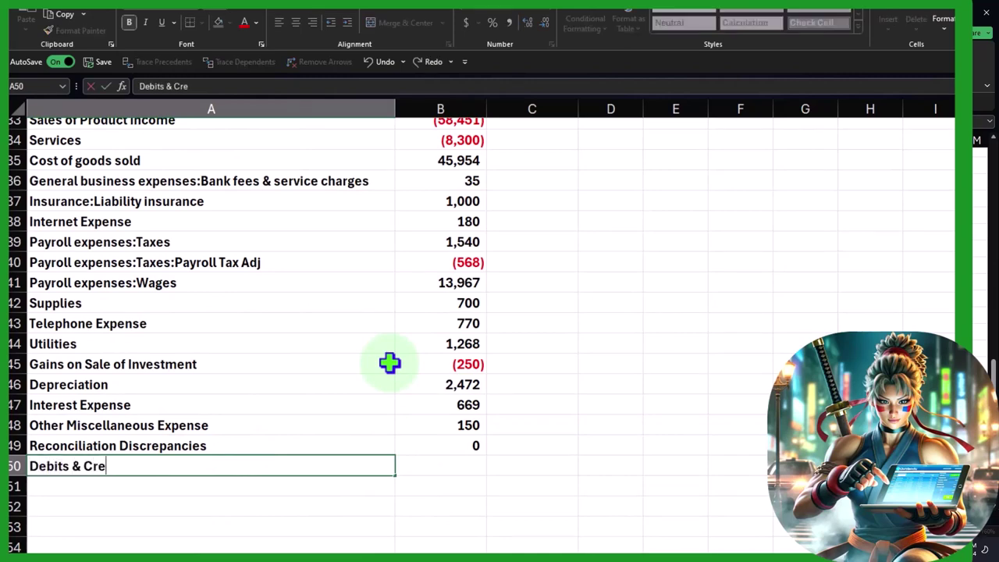
pyautogui.press('Tab')
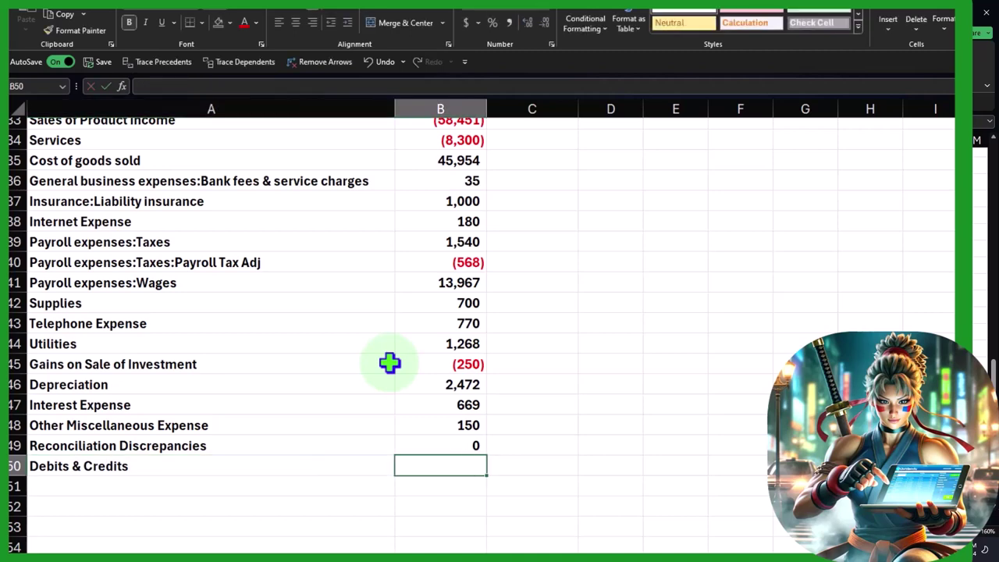
pyautogui.write('=sum(')
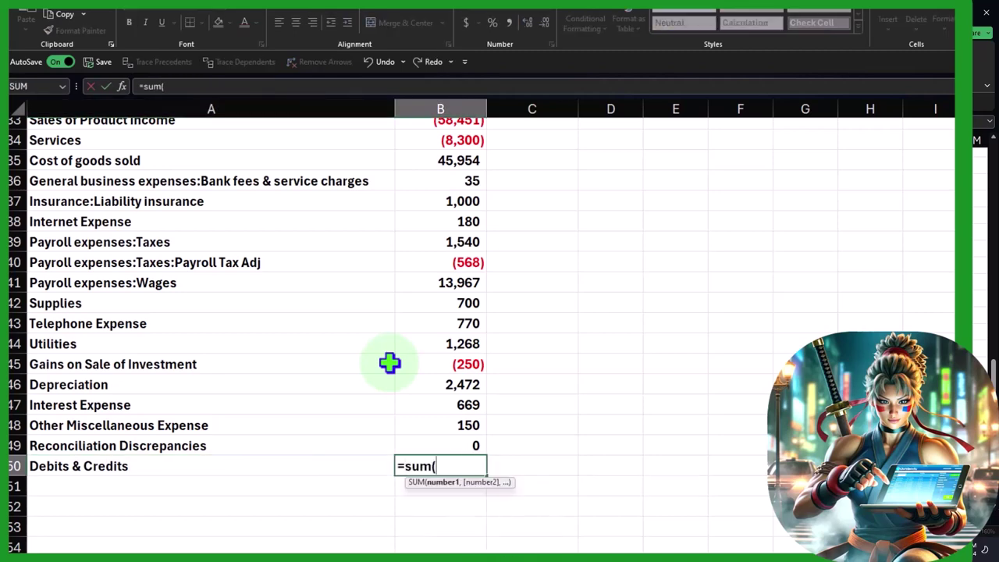
pyautogui.press('Up')
pyautogui.hotkey('shift', 'Up')
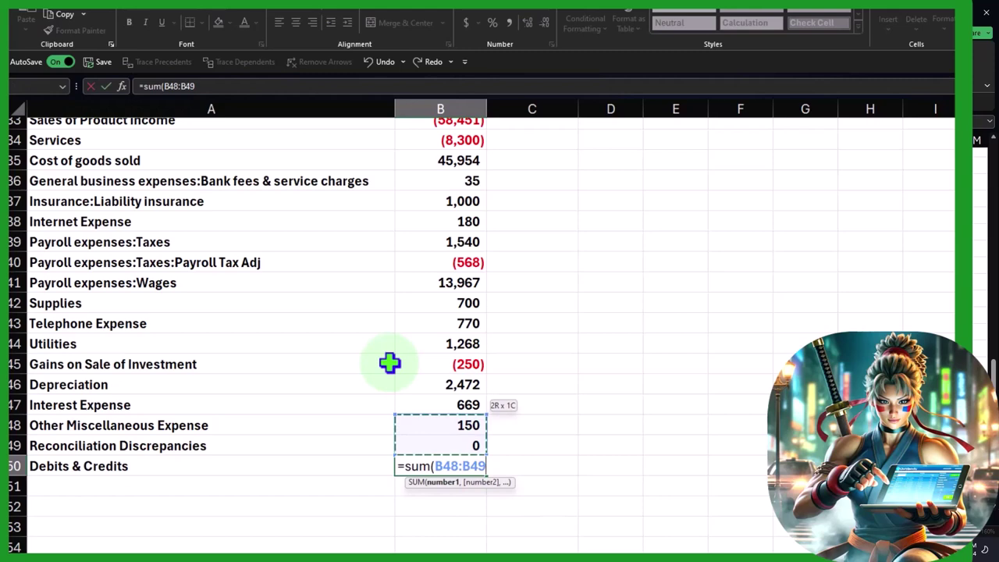
pyautogui.hotkey('shift', 'Up')
pyautogui.hotkey('shift', 'Up')
pyautogui.hotkey('shift', 'Up')
pyautogui.hotkey('shift', 'Up')
pyautogui.hotkey('shift', 'Up')
pyautogui.hotkey('shift', 'Up')
pyautogui.hotkey('shift', 'Up')
pyautogui.hotkey('shift', 'Up')
pyautogui.hotkey('shift', 'Up')
pyautogui.hotkey('shift', 'Up')
pyautogui.hotkey('shift', 'Up')
pyautogui.hotkey('shift', 'Up')
pyautogui.hotkey('shift', 'Up')
pyautogui.hotkey('shift', 'Up')
pyautogui.hotkey('shift', 'Up')
pyautogui.hotkey('shift', 'Up')
pyautogui.hotkey('shift', 'Up')
pyautogui.hotkey('shift', 'Up')
pyautogui.hotkey('shift', 'Up')
pyautogui.hotkey('shift', 'Up')
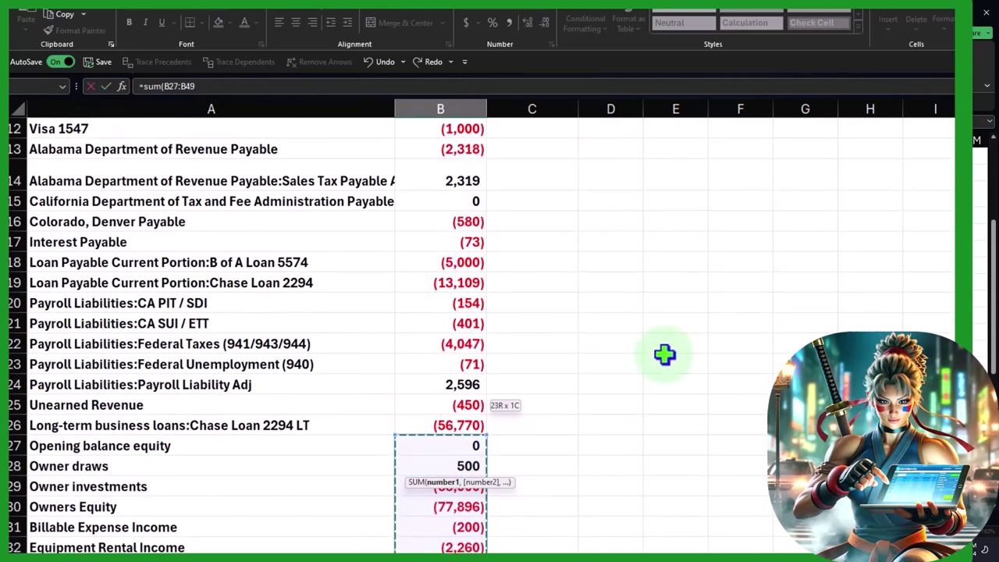
pyautogui.hotkey('shift', 'Up')
pyautogui.hotkey('shift', 'Up')
pyautogui.hotkey('shift', 'Up')
pyautogui.hotkey('shift', 'Up')
pyautogui.hotkey('shift', 'Up')
pyautogui.hotkey('shift', 'Up')
pyautogui.hotkey('shift', 'Up')
pyautogui.hotkey('shift', 'Up')
pyautogui.hotkey('shift', 'Up')
pyautogui.hotkey('shift', 'Up')
pyautogui.hotkey('shift', 'Up')
pyautogui.hotkey('shift', 'Up')
pyautogui.hotkey('shift', 'Up')
pyautogui.hotkey('shift', 'Up')
pyautogui.hotkey('shift', 'Up')
pyautogui.hotkey('shift', 'Up')
pyautogui.hotkey('shift', 'Up')
pyautogui.hotkey('shift', 'Up')
pyautogui.hotkey('shift', 'Up')
pyautogui.hotkey('shift', 'Up')
pyautogui.hotkey('shift', 'Up')
pyautogui.hotkey('shift', 'Up')
pyautogui.hotkey('shift', 'Up')
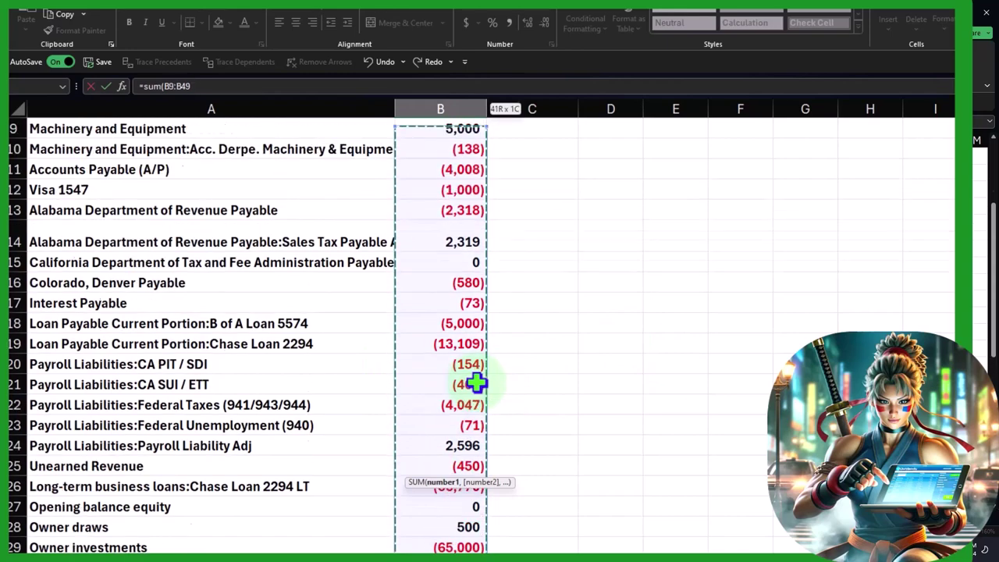
pyautogui.press('Return')
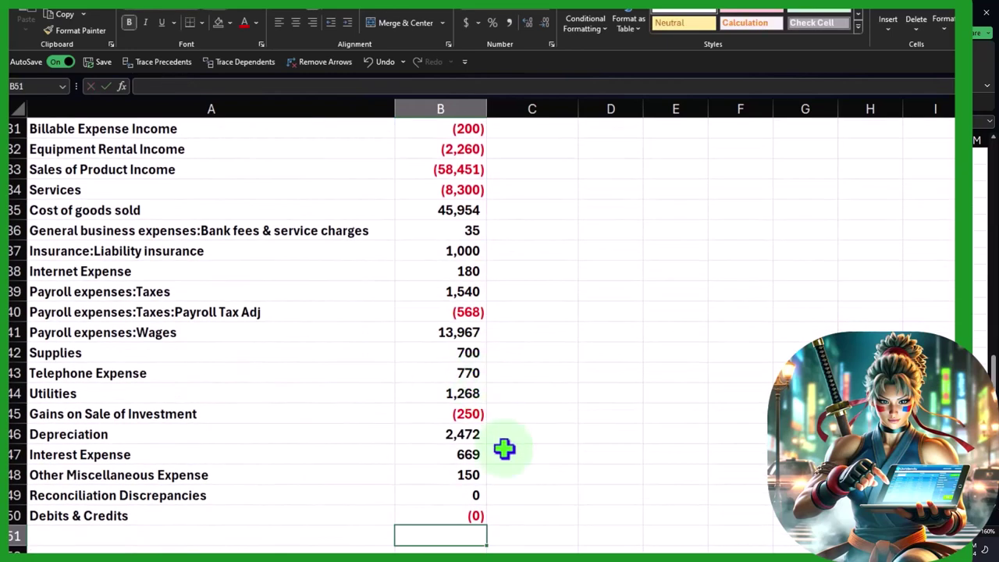
pyautogui.click(449, 515)
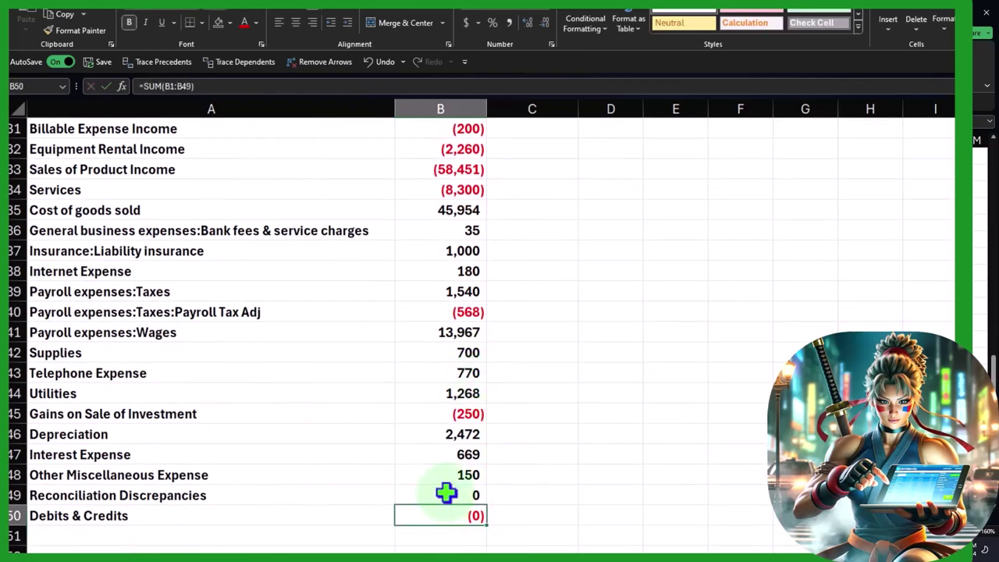
# - Try a greater-than highlight rule and green shading on the total, then discard both
pyautogui.click(595, 31)
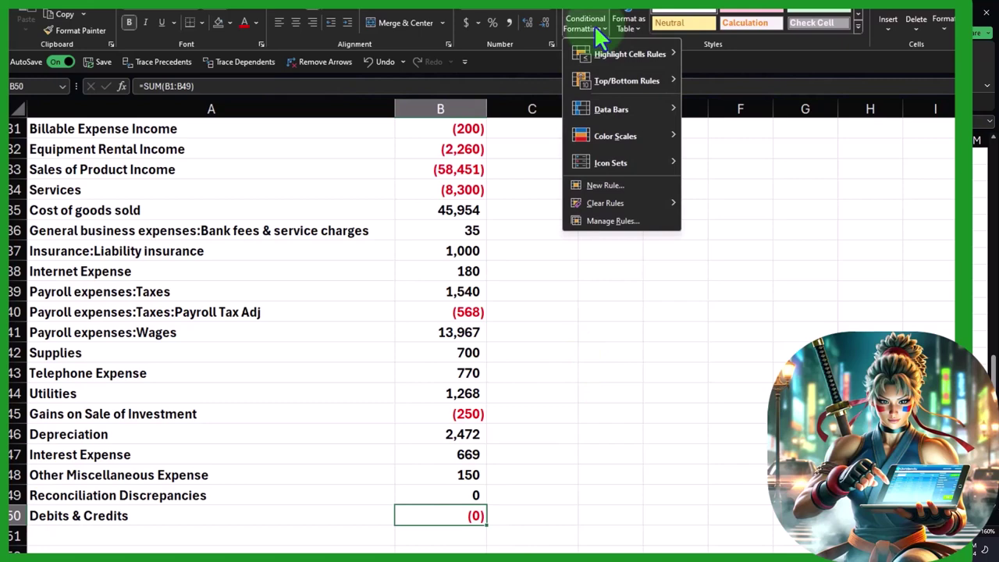
pyautogui.moveTo(601, 51)
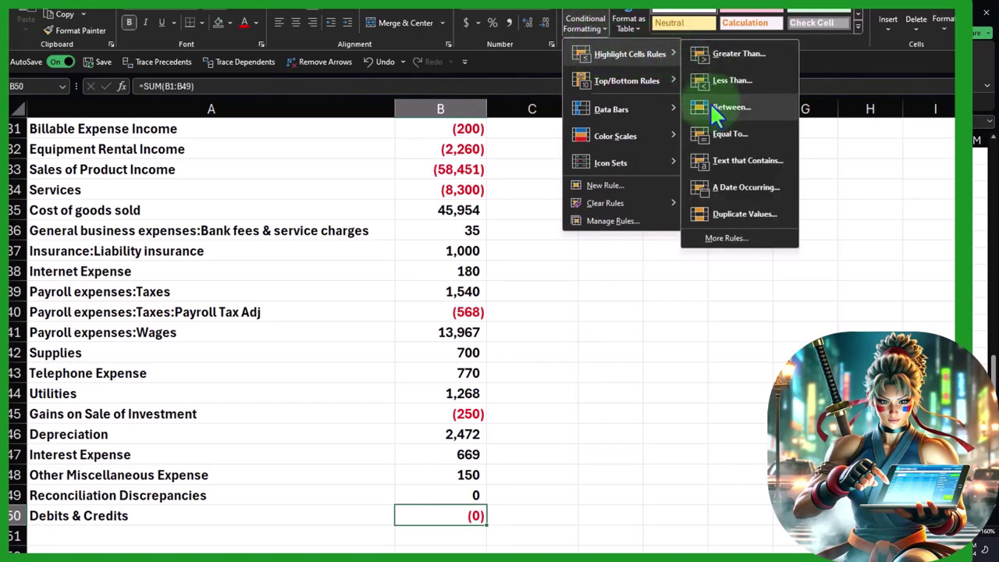
pyautogui.click(721, 57)
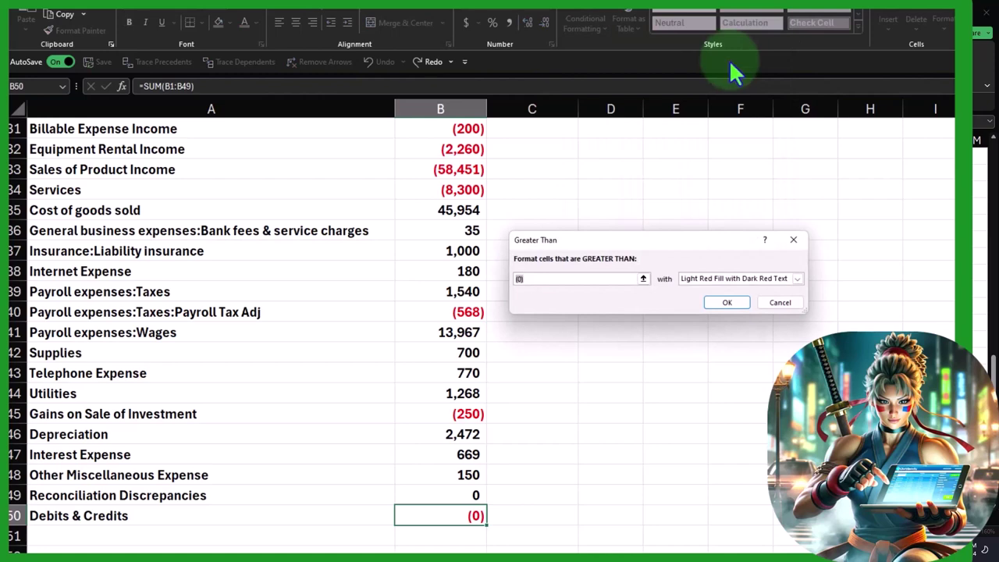
pyautogui.click(793, 242)
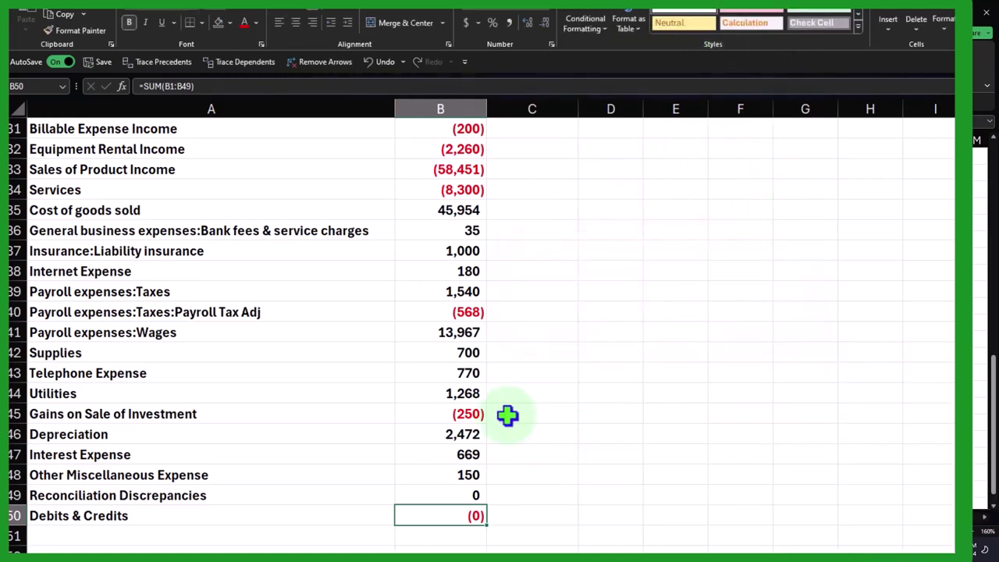
pyautogui.click(229, 22)
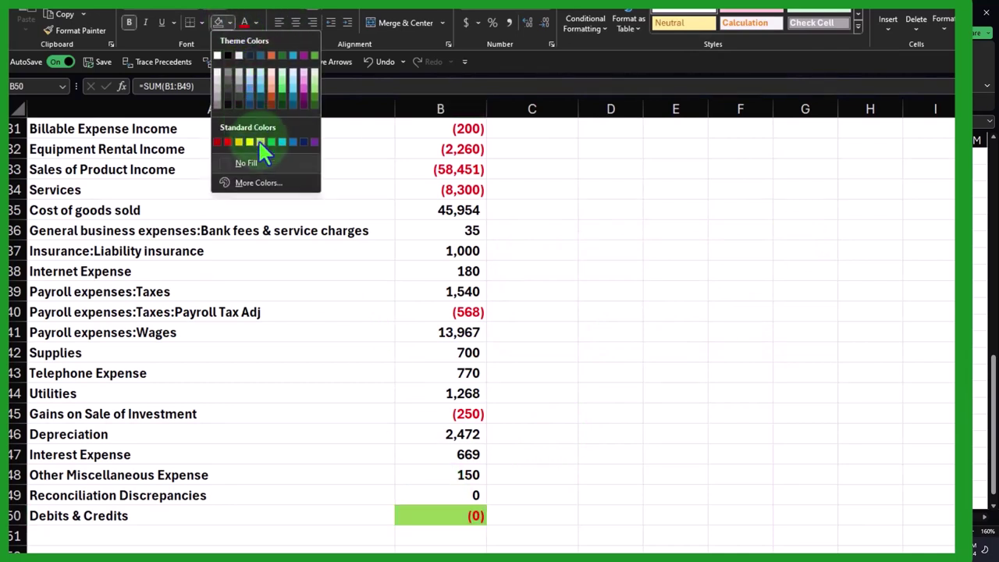
pyautogui.click(259, 142)
pyautogui.click(176, 513)
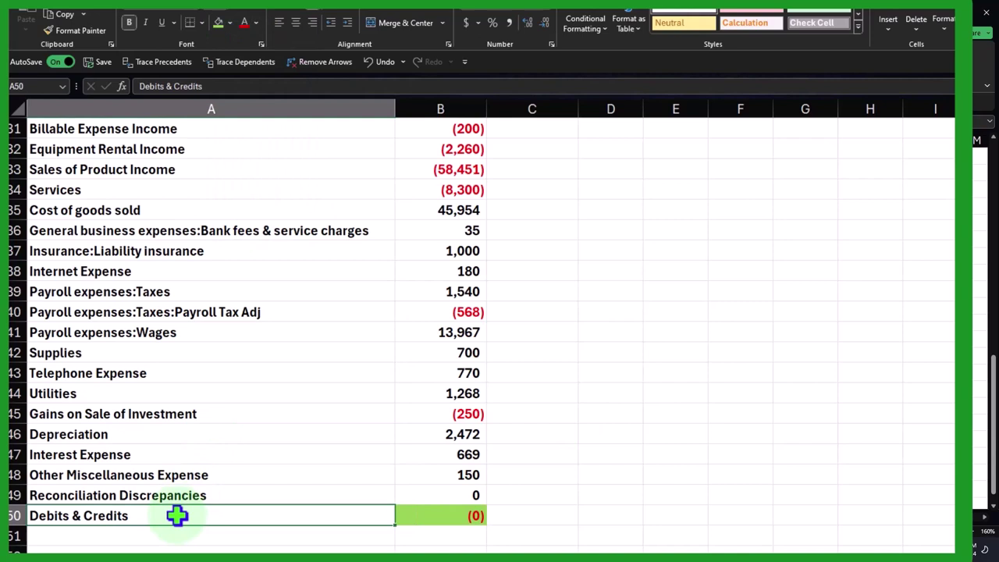
pyautogui.click(372, 62)
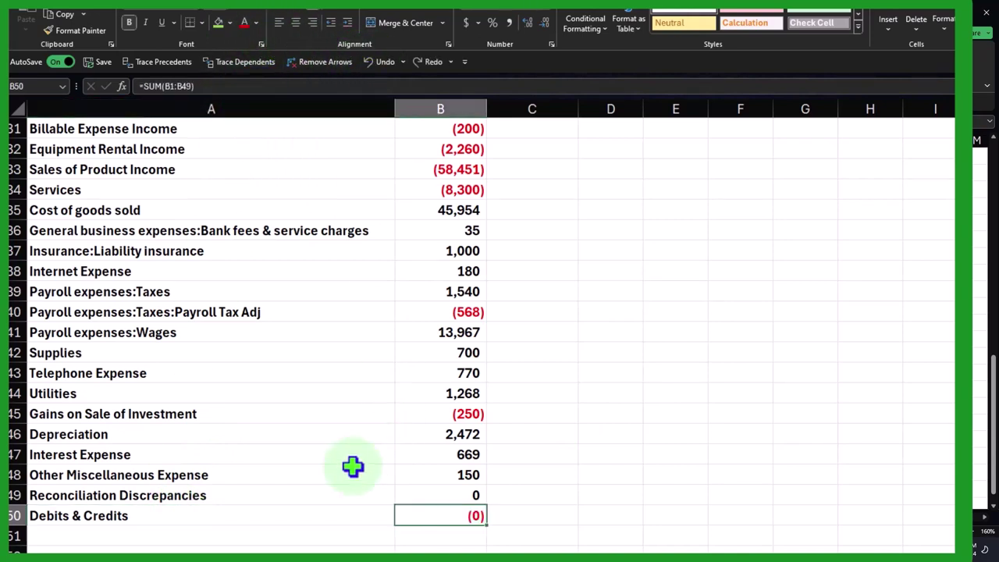
# - Give the Debits & Credits row A50:B50 a black fill and white text, then return to A10
pyautogui.moveTo(353, 516); pyautogui.dragTo(426, 518)
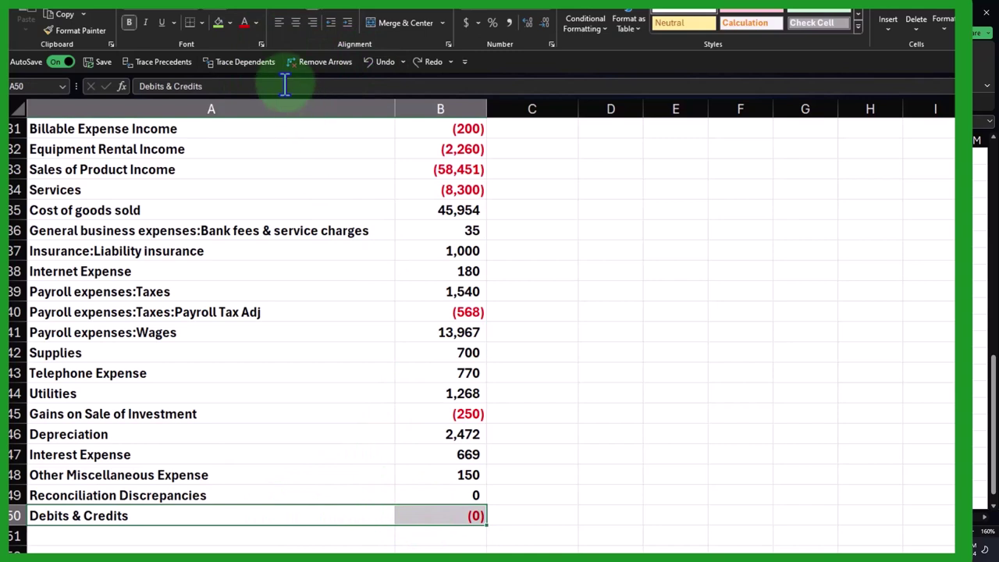
pyautogui.click(231, 22)
pyautogui.click(227, 54)
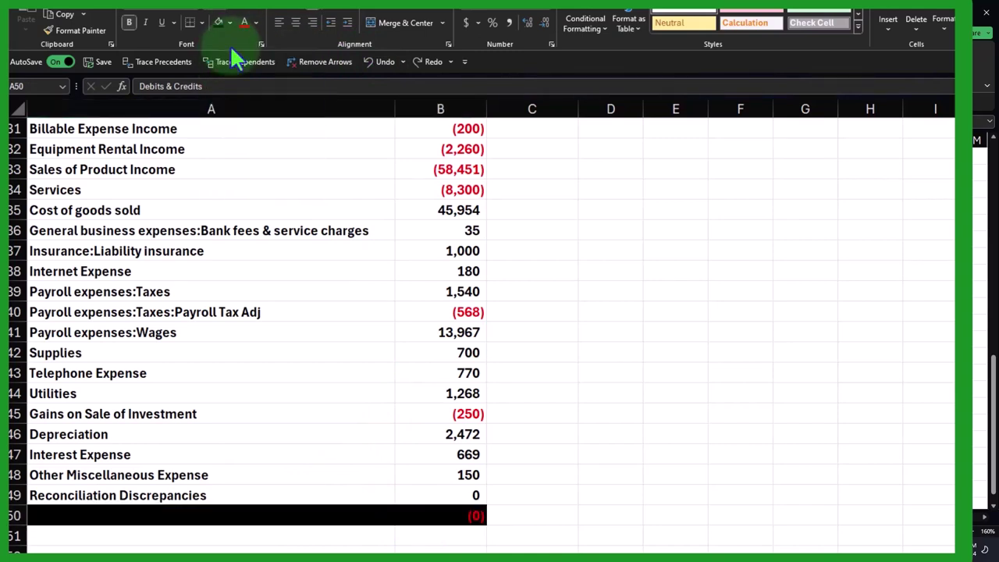
pyautogui.click(256, 23)
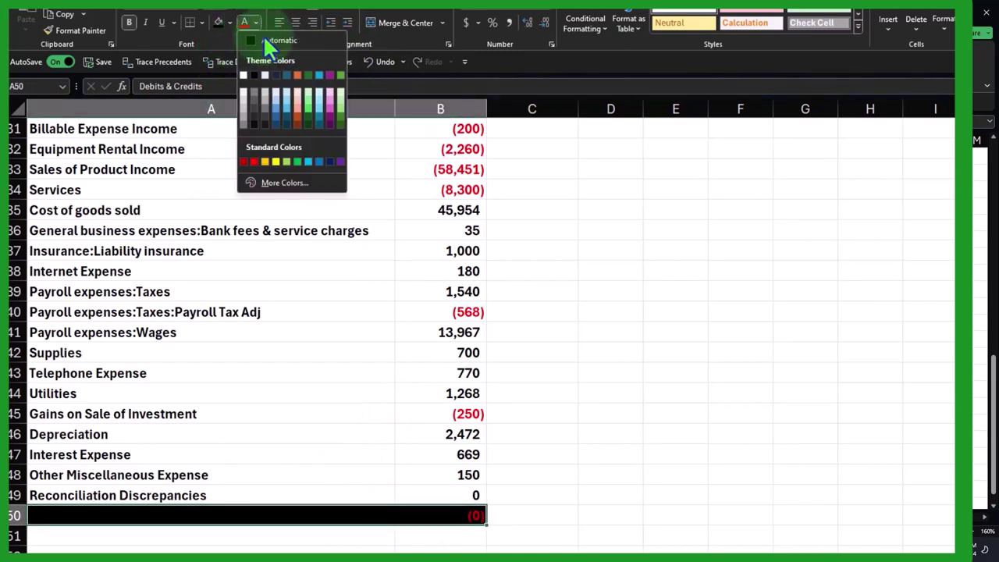
pyautogui.click(243, 75)
pyautogui.click(344, 337)
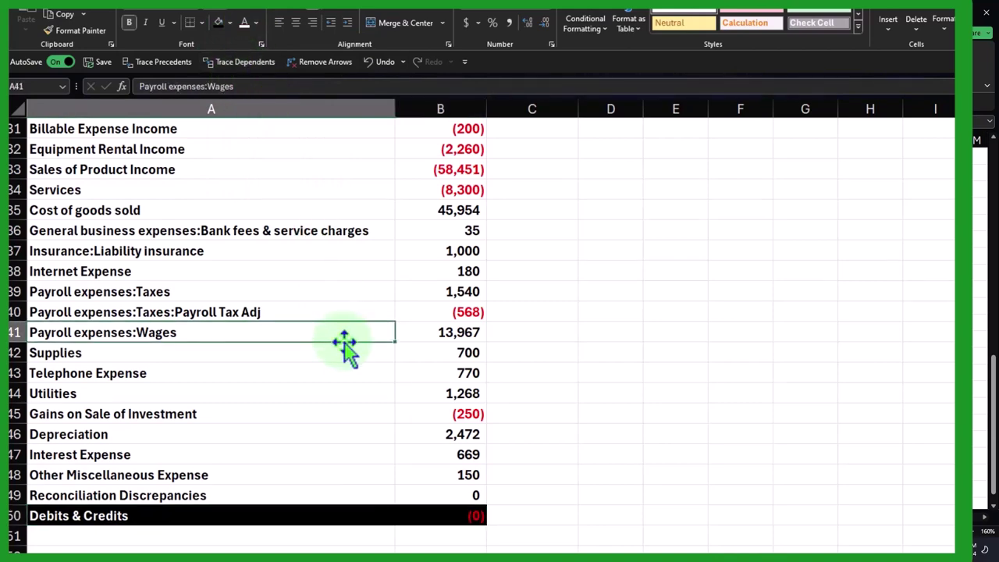
pyautogui.scroll(10, 344, 343)
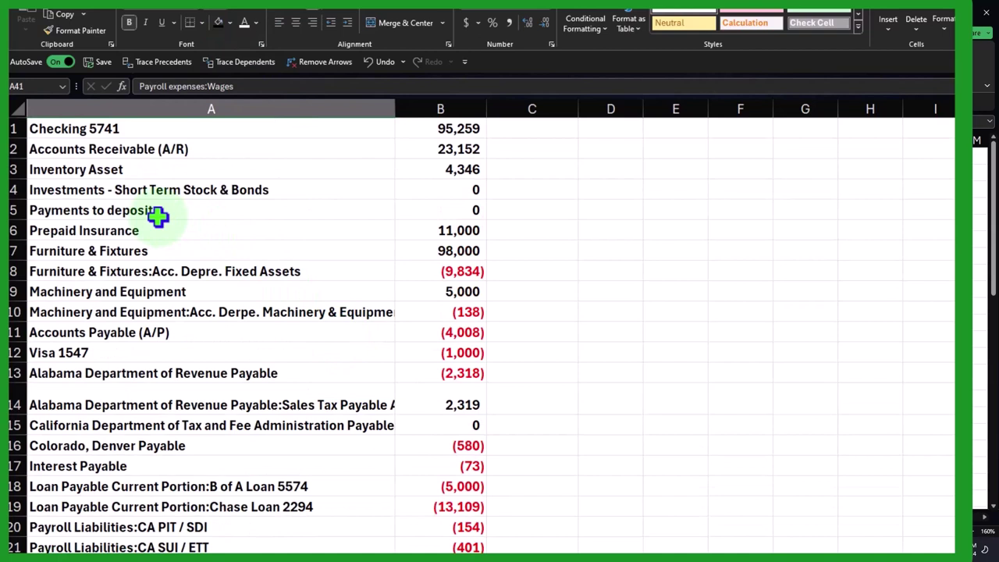
pyautogui.click(93, 318)
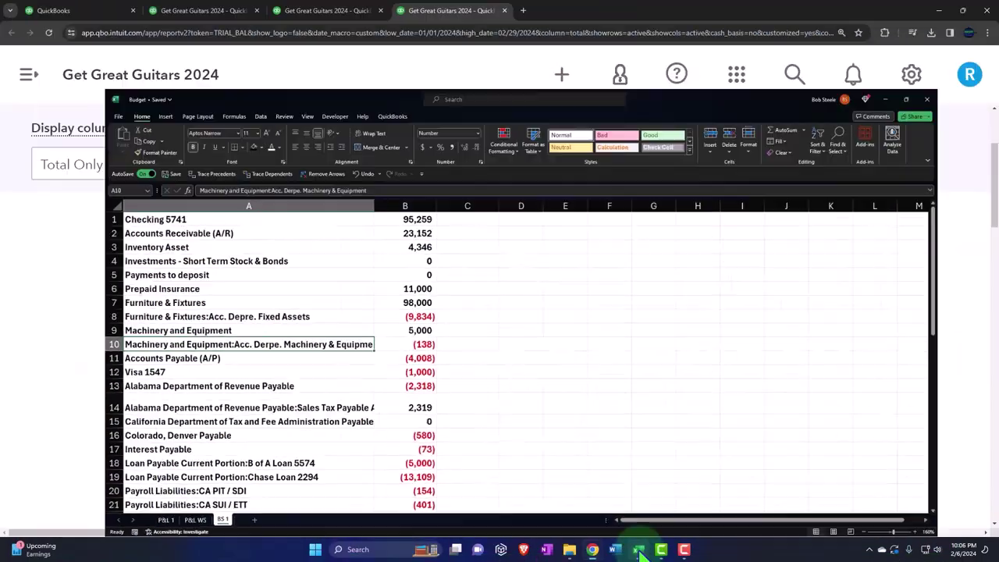
# - Switch to QuickBooks' monthly Balance Sheet, zoom out one step, and scroll through the JAN/FEB 2024 columns
pyautogui.click(637, 546)
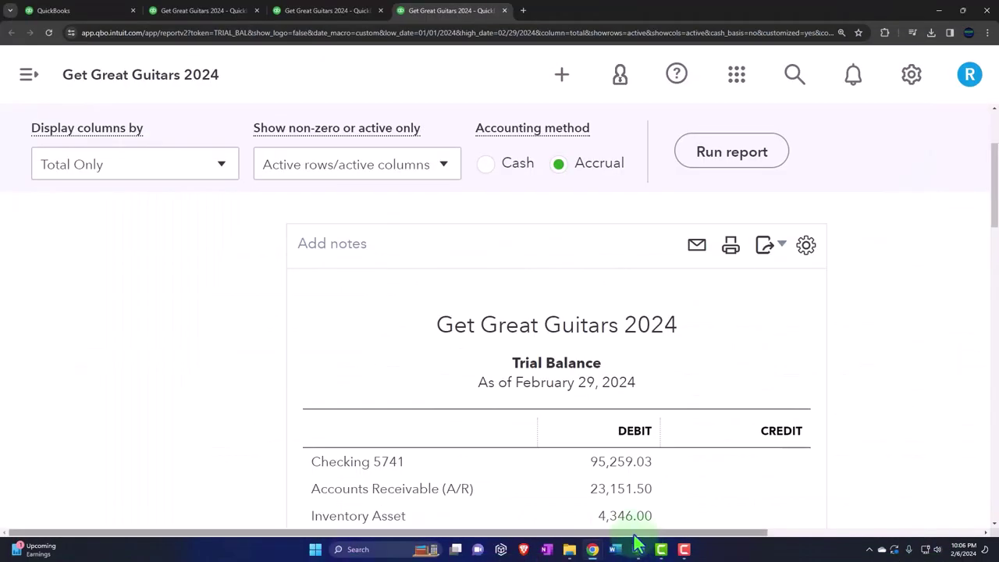
pyautogui.click(234, 11)
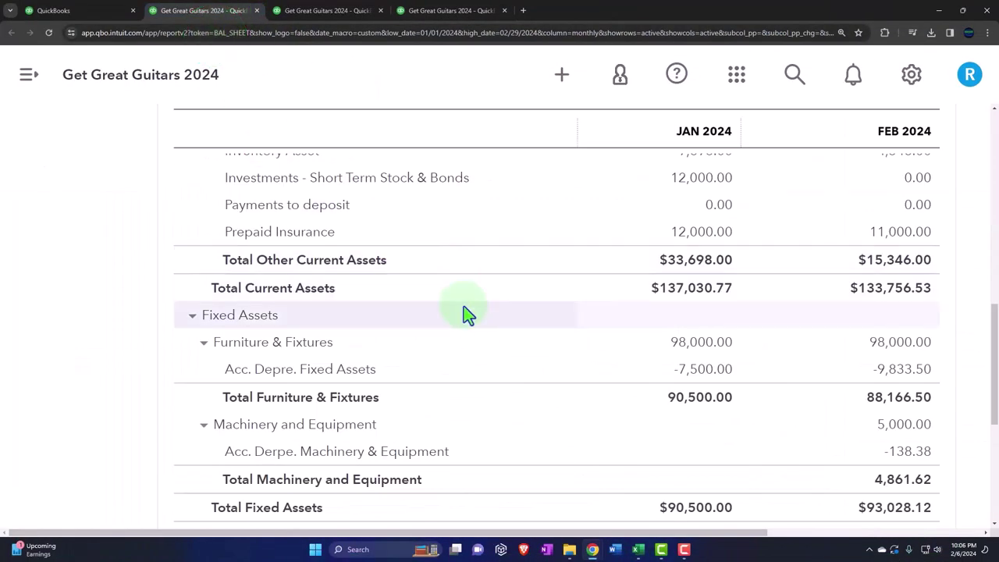
pyautogui.hotkey('ctrl', '-')
pyautogui.scroll(3, 460, 300)
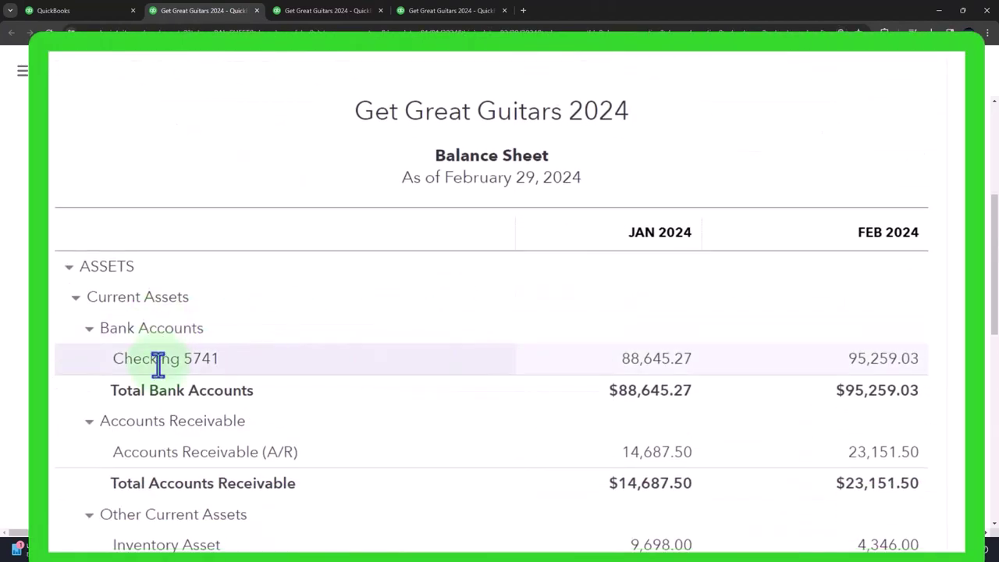
pyautogui.scroll(-6, 159, 362)
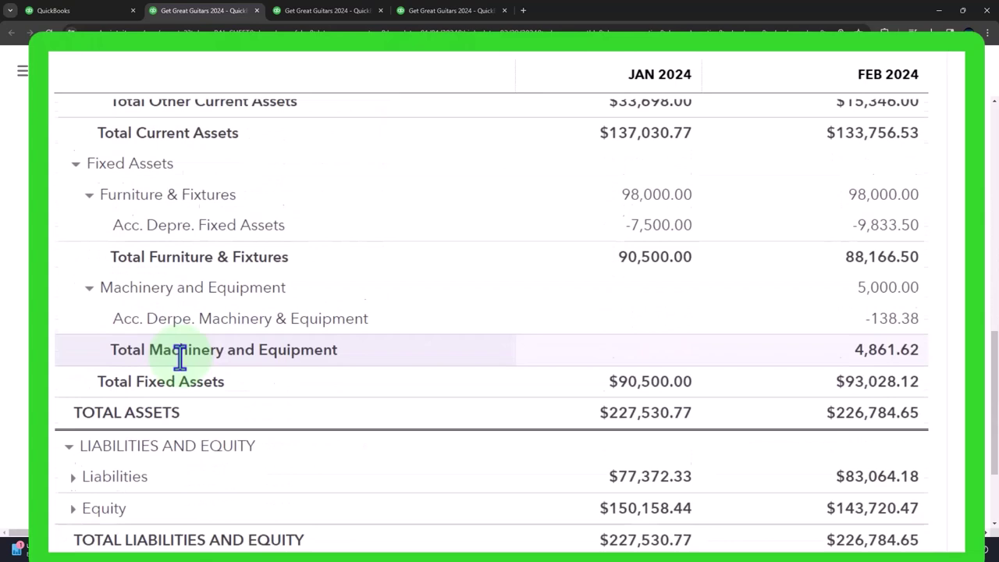
pyautogui.scroll(-2, 179, 358)
pyautogui.scroll(9, 180, 357)
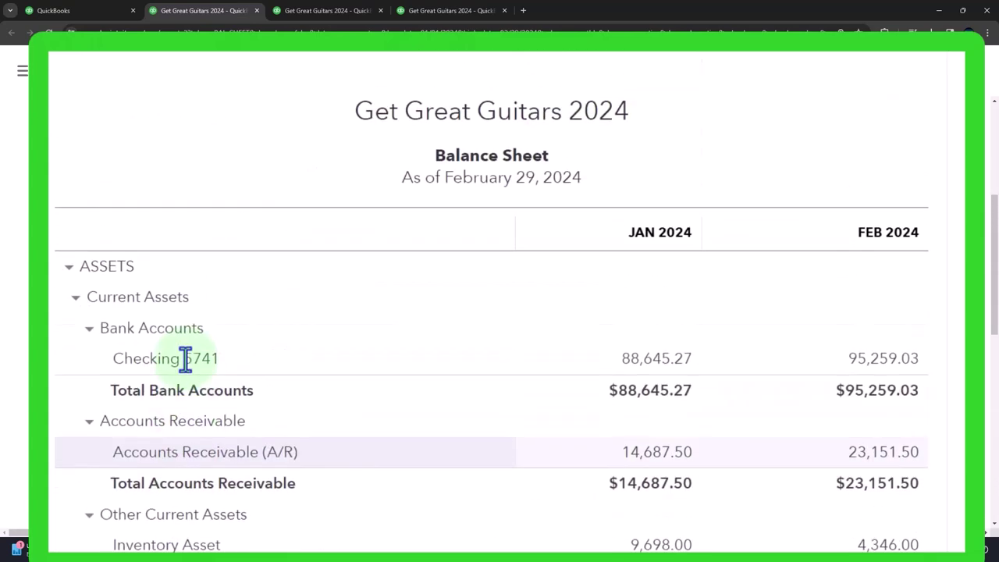
pyautogui.scroll(-5, 185, 361)
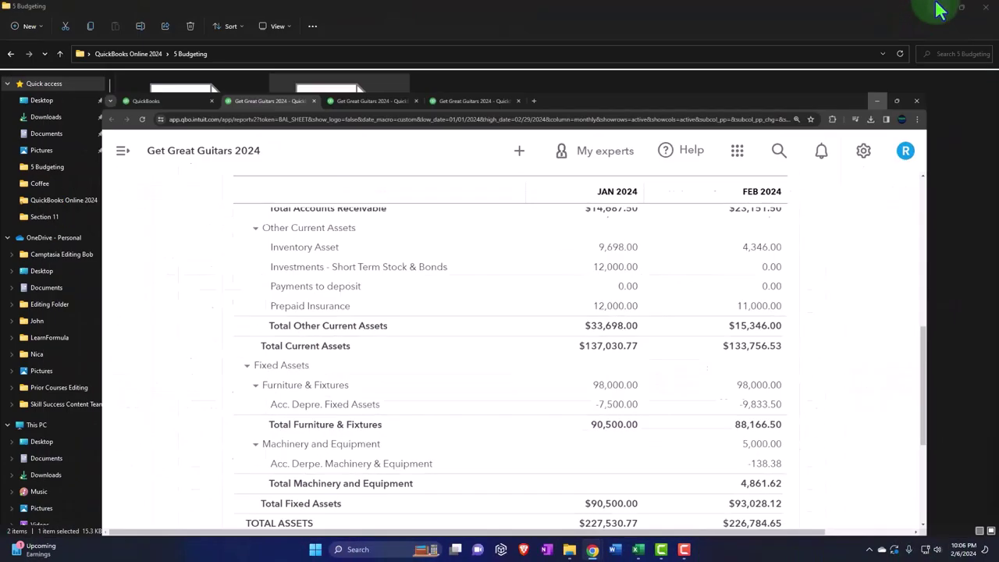
# - Back in Excel, strip the parent prefixes from A10 and from A14, leaving Sales Tax Payable Adj
pyautogui.click(939, 9)
pyautogui.click(638, 550)
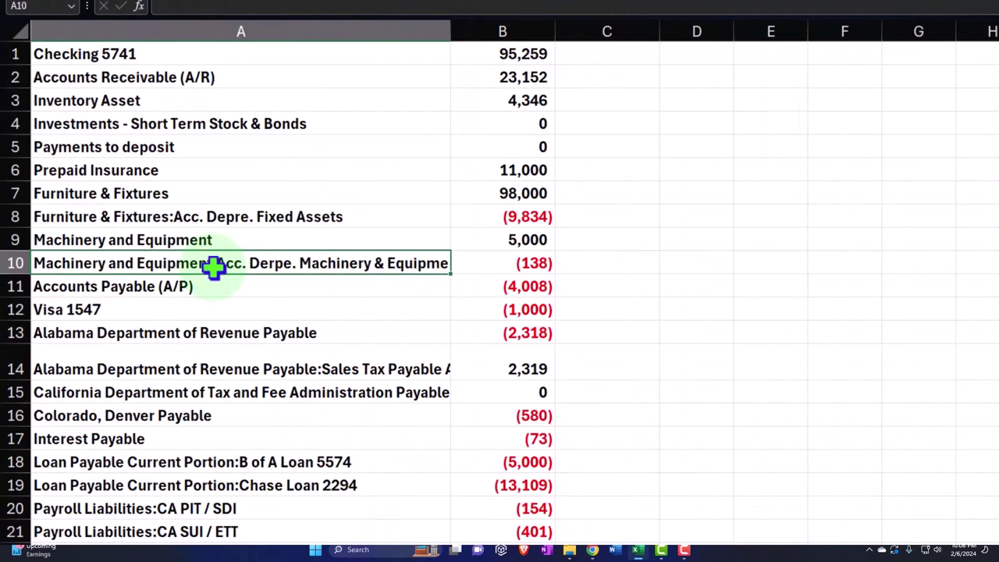
pyautogui.doubleClick(212, 263)
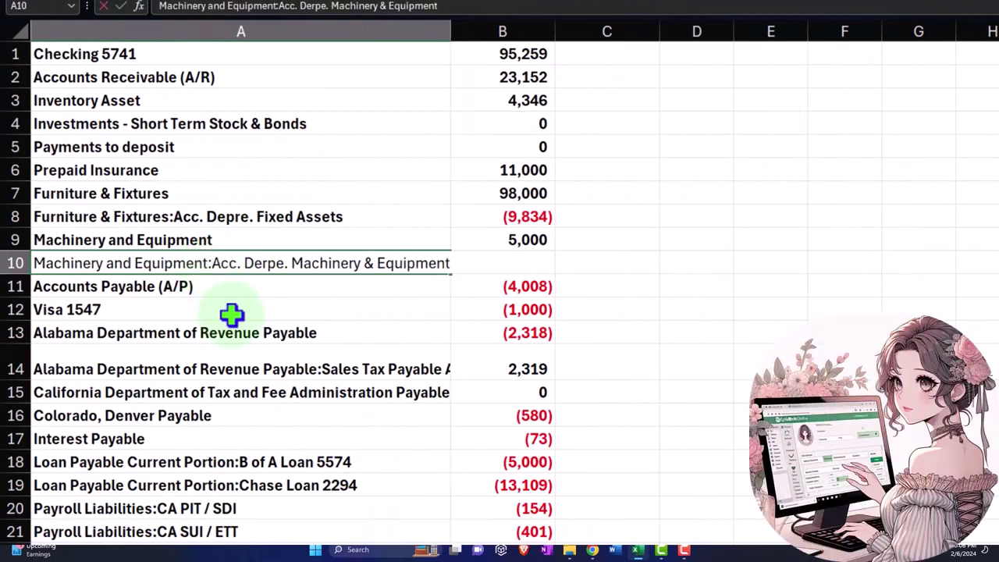
pyautogui.press('BackSpace')
pyautogui.press('BackSpace')
pyautogui.press('BackSpace')
pyautogui.press('BackSpace')
pyautogui.press('BackSpace')
pyautogui.press('BackSpace')
pyautogui.press('BackSpace')
pyautogui.press('BackSpace')
pyautogui.press('BackSpace')
pyautogui.press('BackSpace')
pyautogui.press('BackSpace')
pyautogui.press('BackSpace')
pyautogui.press('BackSpace')
pyautogui.press('BackSpace')
pyautogui.press('BackSpace')
pyautogui.press('BackSpace')
pyautogui.press('BackSpace')
pyautogui.press('BackSpace')
pyautogui.press('BackSpace')
pyautogui.press('BackSpace')
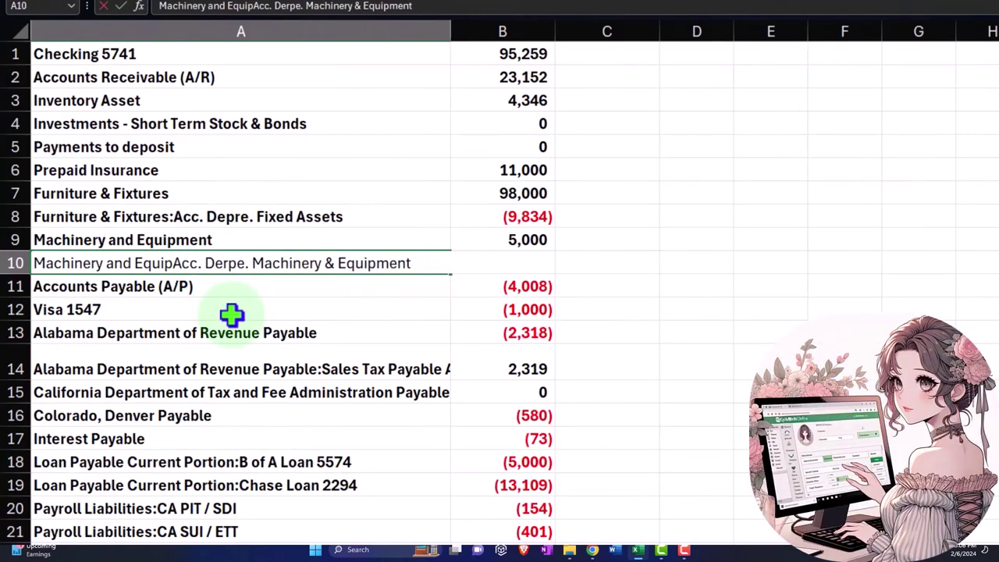
pyautogui.press('Return')
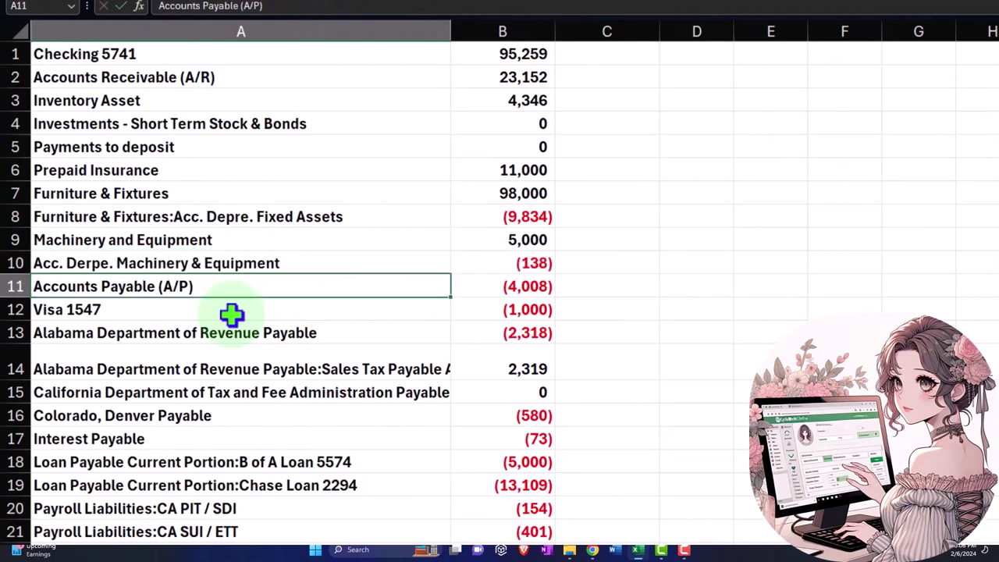
pyautogui.scroll(-1, 230, 312)
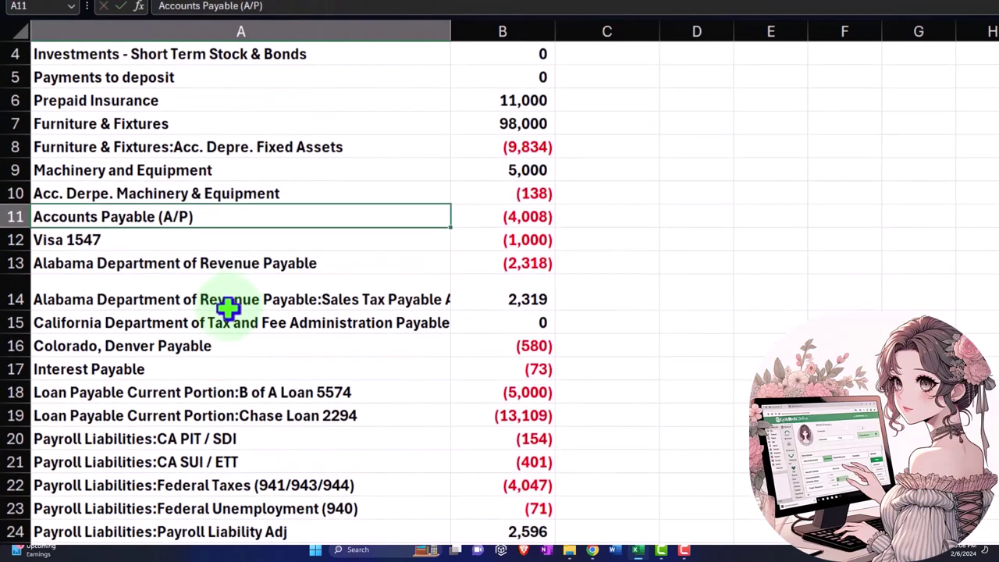
pyautogui.doubleClick(323, 298)
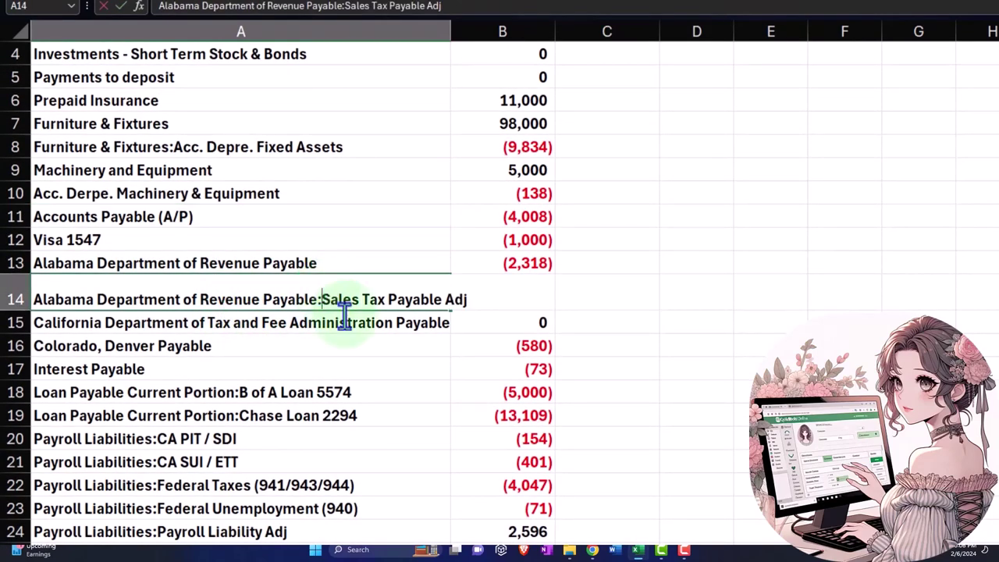
pyautogui.press('BackSpace')
pyautogui.press('BackSpace')
pyautogui.press('BackSpace')
pyautogui.press('BackSpace')
pyautogui.press('BackSpace')
pyautogui.press('BackSpace')
pyautogui.press('BackSpace')
pyautogui.press('BackSpace')
pyautogui.press('BackSpace')
pyautogui.press('BackSpace')
pyautogui.press('BackSpace')
pyautogui.press('BackSpace')
pyautogui.press('BackSpace')
pyautogui.press('BackSpace')
pyautogui.press('BackSpace')
pyautogui.press('BackSpace')
pyautogui.press('BackSpace')
pyautogui.press('BackSpace')
pyautogui.press('BackSpace')
pyautogui.press('BackSpace')
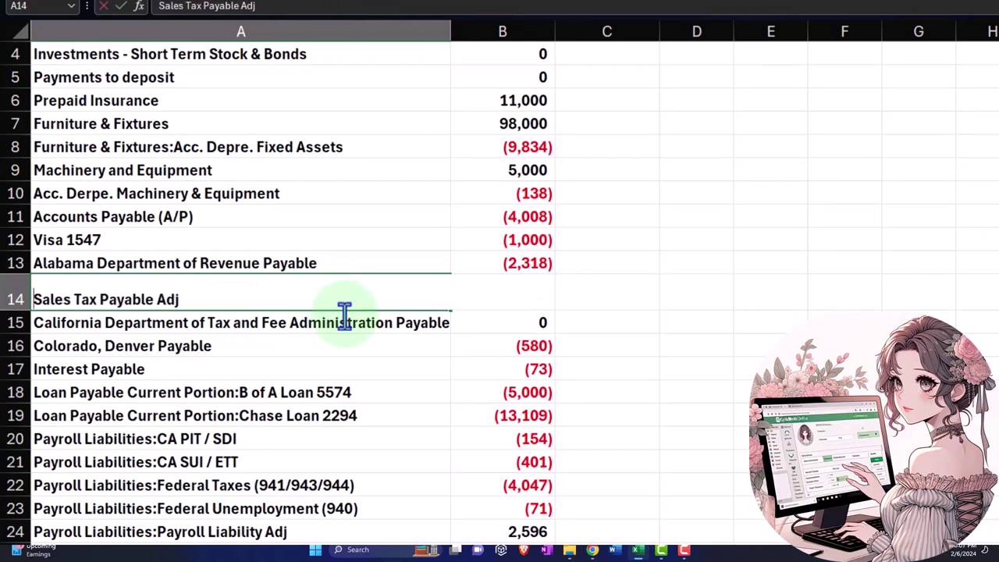
pyautogui.press('Return')
# - Remove the Loan Payable Current Portion: prefixes from the loan labels in A18 and A19
pyautogui.doubleClick(344, 320)
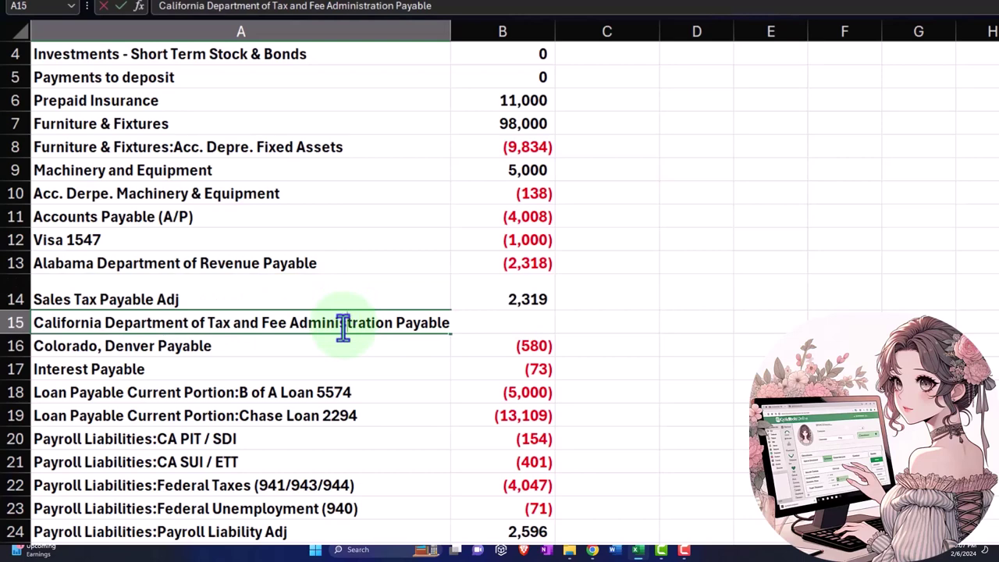
pyautogui.press('Return')
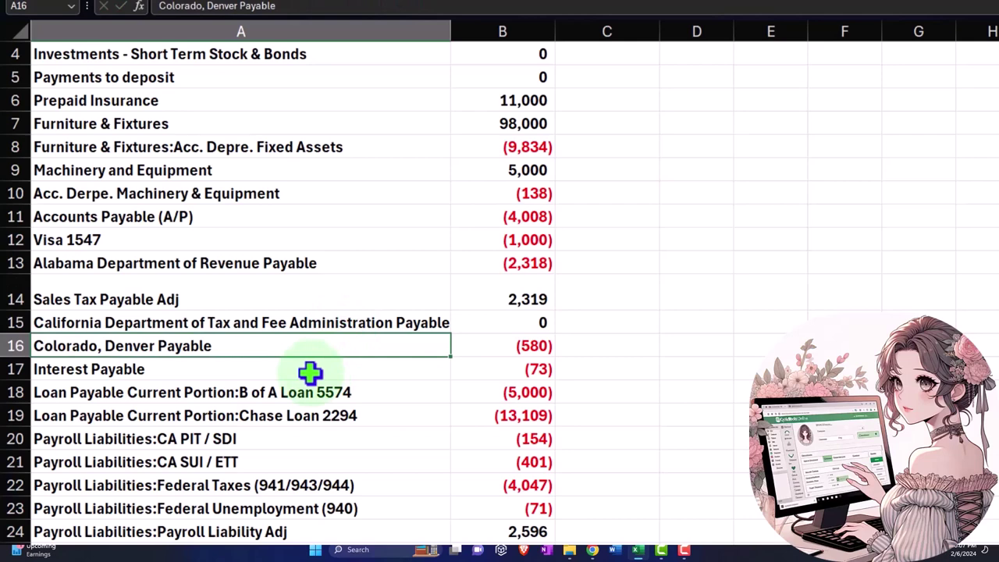
pyautogui.scroll(-1, 310, 374)
pyautogui.click(263, 320)
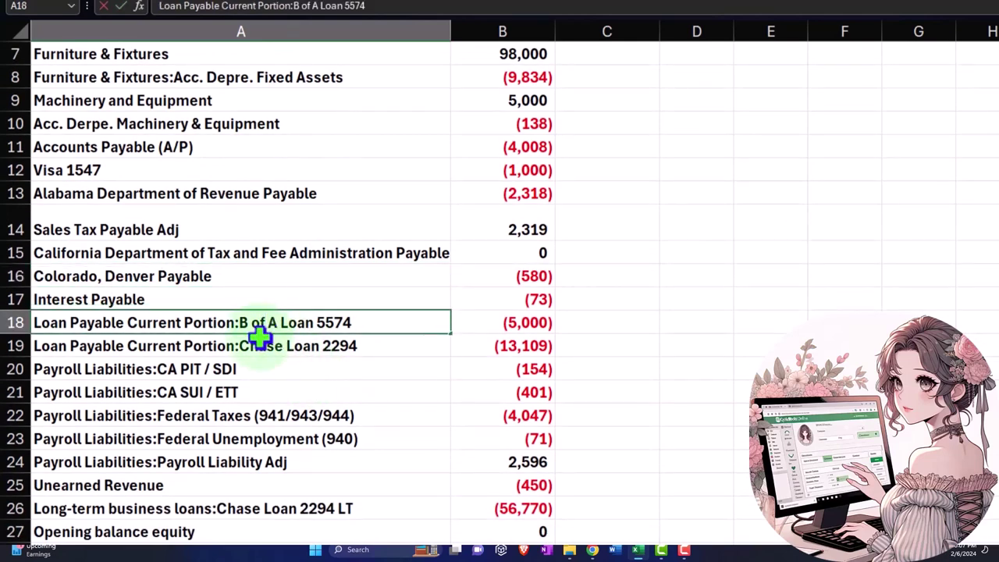
pyautogui.press('BackSpace')
pyautogui.press('BackSpace')
pyautogui.press('BackSpace')
pyautogui.press('BackSpace')
pyautogui.press('BackSpace')
pyautogui.press('BackSpace')
pyautogui.press('BackSpace')
pyautogui.press('BackSpace')
pyautogui.press('BackSpace')
pyautogui.press('BackSpace')
pyautogui.press('BackSpace')
pyautogui.press('BackSpace')
pyautogui.press('BackSpace')
pyautogui.press('BackSpace')
pyautogui.press('BackSpace')
pyautogui.press('BackSpace')
pyautogui.press('BackSpace')
pyautogui.press('BackSpace')
pyautogui.press('BackSpace')
pyautogui.press('BackSpace')
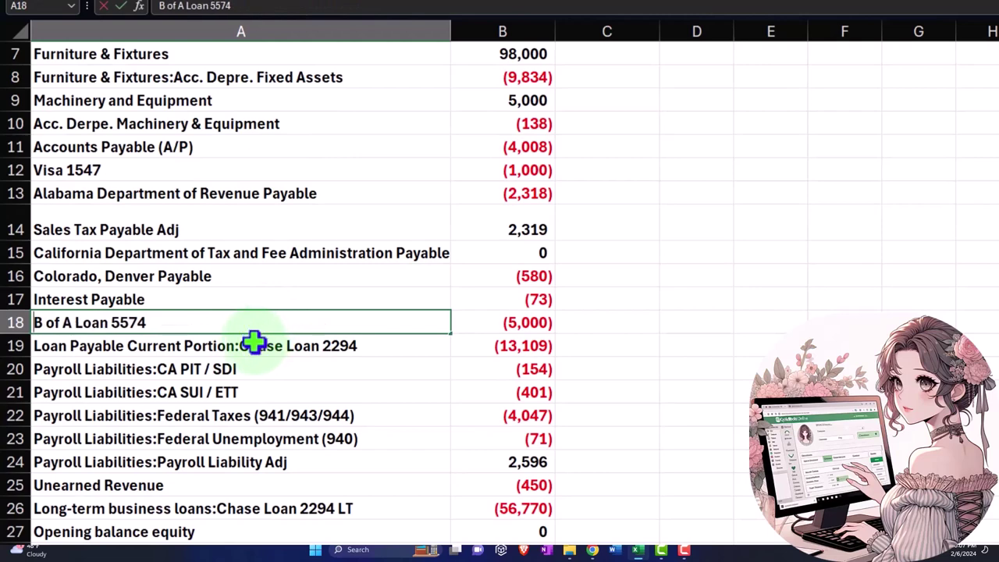
pyautogui.doubleClick(252, 345)
pyautogui.press('BackSpace')
pyautogui.press('BackSpace')
pyautogui.press('BackSpace')
pyautogui.press('BackSpace')
pyautogui.press('BackSpace')
pyautogui.press('BackSpace')
pyautogui.press('BackSpace')
pyautogui.press('BackSpace')
pyautogui.press('BackSpace')
pyautogui.press('BackSpace')
pyautogui.press('BackSpace')
pyautogui.press('BackSpace')
pyautogui.press('BackSpace')
pyautogui.press('BackSpace')
pyautogui.press('BackSpace')
pyautogui.press('BackSpace')
pyautogui.press('BackSpace')
pyautogui.press('BackSpace')
pyautogui.press('BackSpace')
pyautogui.press('BackSpace')
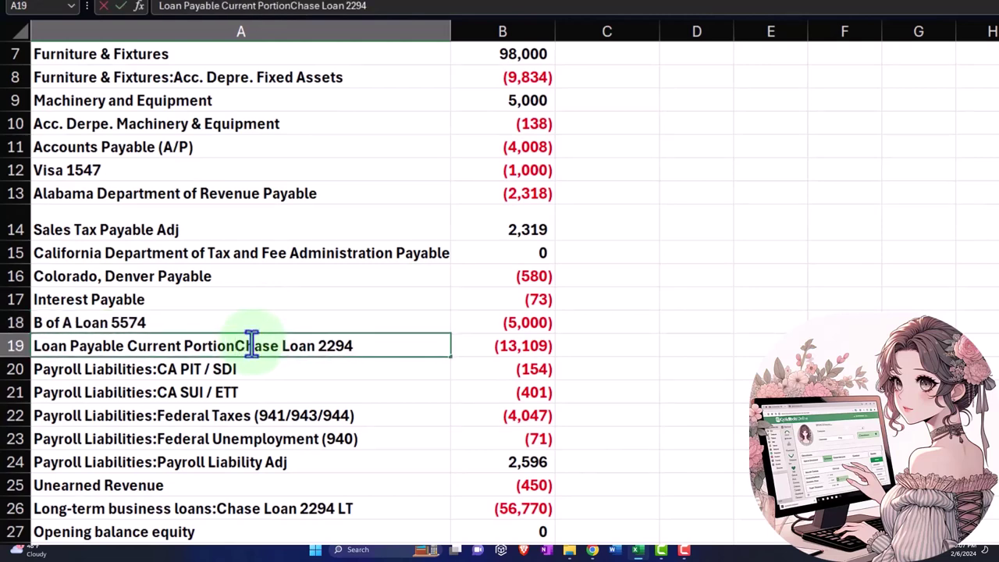
pyautogui.press('Return')
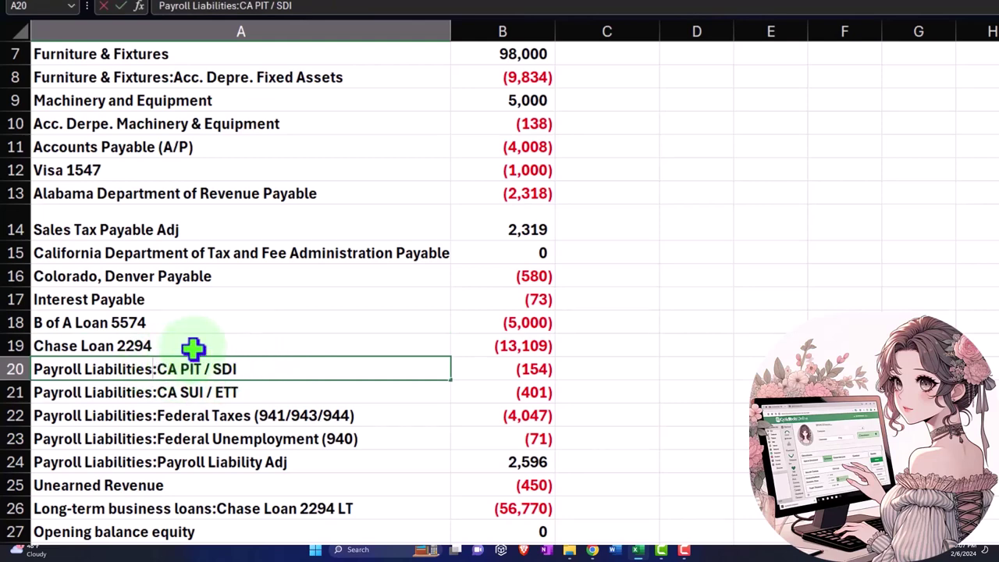
# - Strip Payroll Liabilities: from CA PIT / SDI, CA SUI / ETT, A22 and Federal Unemployment (940)
pyautogui.press('BackSpace')
pyautogui.press('BackSpace')
pyautogui.press('BackSpace')
pyautogui.press('BackSpace')
pyautogui.press('BackSpace')
pyautogui.press('BackSpace')
pyautogui.press('BackSpace')
pyautogui.press('BackSpace')
pyautogui.press('BackSpace')
pyautogui.press('BackSpace')
pyautogui.press('BackSpace')
pyautogui.press('BackSpace')
pyautogui.press('BackSpace')
pyautogui.press('BackSpace')
pyautogui.press('BackSpace')
pyautogui.press('BackSpace')
pyautogui.press('BackSpace')
pyautogui.press('BackSpace')
pyautogui.press('BackSpace')
pyautogui.press('BackSpace')
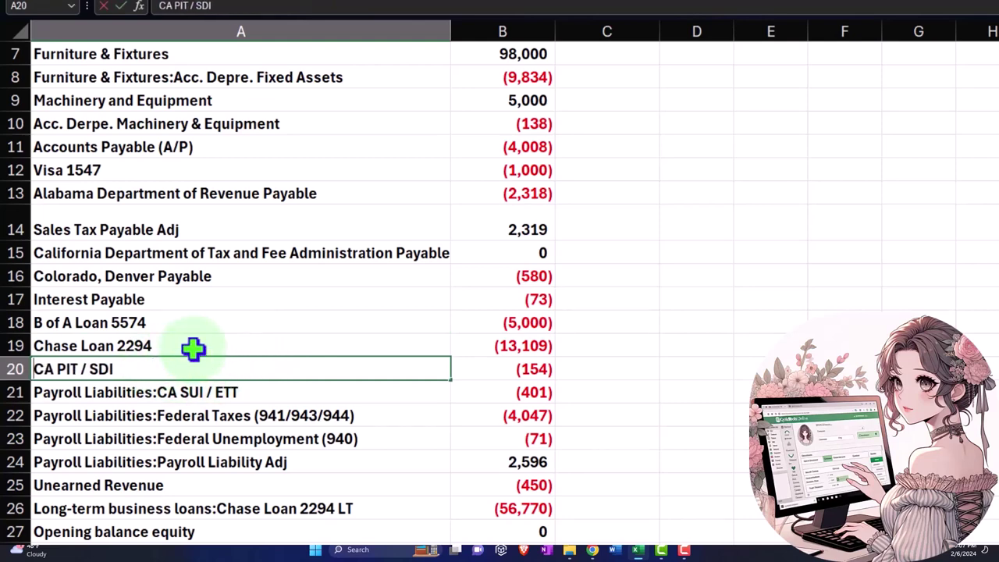
pyautogui.press('Return')
pyautogui.doubleClick(158, 392)
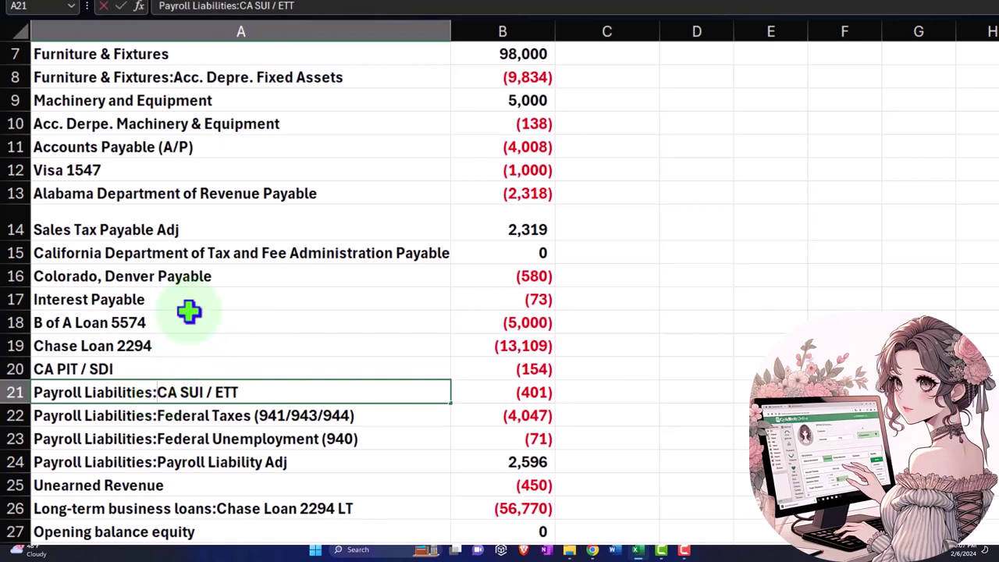
pyautogui.press('BackSpace')
pyautogui.press('BackSpace')
pyautogui.press('BackSpace')
pyautogui.press('BackSpace')
pyautogui.press('BackSpace')
pyautogui.press('BackSpace')
pyautogui.press('BackSpace')
pyautogui.press('BackSpace')
pyautogui.press('BackSpace')
pyautogui.press('BackSpace')
pyautogui.press('BackSpace')
pyautogui.press('BackSpace')
pyautogui.press('BackSpace')
pyautogui.press('BackSpace')
pyautogui.press('BackSpace')
pyautogui.press('BackSpace')
pyautogui.press('BackSpace')
pyautogui.press('BackSpace')
pyautogui.press('BackSpace')
pyautogui.press('BackSpace')
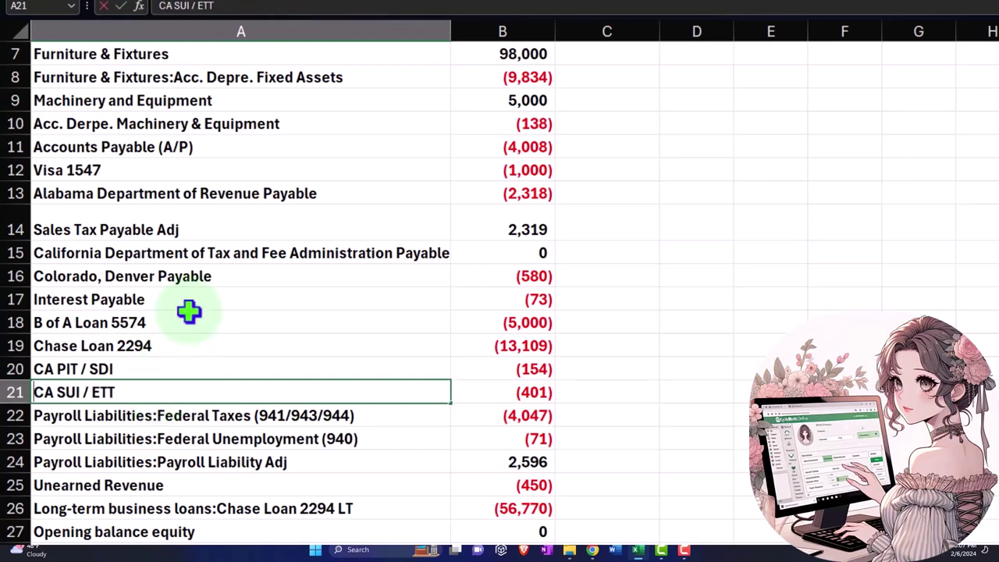
pyautogui.press('Return')
pyautogui.doubleClick(158, 415)
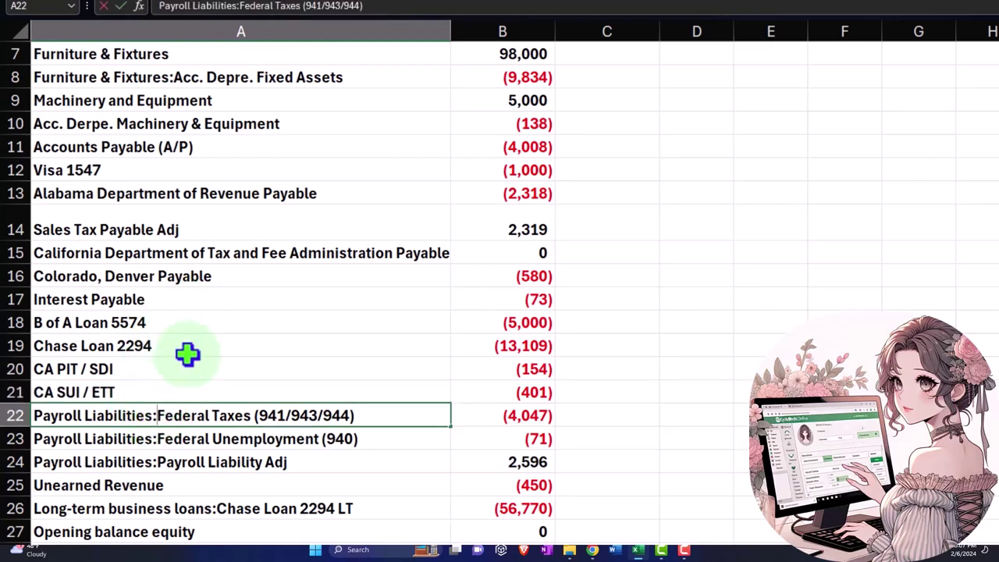
pyautogui.press('BackSpace')
pyautogui.press('BackSpace')
pyautogui.press('BackSpace')
pyautogui.press('BackSpace')
pyautogui.press('BackSpace')
pyautogui.press('BackSpace')
pyautogui.press('BackSpace')
pyautogui.press('BackSpace')
pyautogui.press('BackSpace')
pyautogui.press('BackSpace')
pyautogui.press('BackSpace')
pyautogui.press('BackSpace')
pyautogui.press('BackSpace')
pyautogui.press('BackSpace')
pyautogui.press('BackSpace')
pyautogui.press('BackSpace')
pyautogui.press('BackSpace')
pyautogui.press('BackSpace')
pyautogui.press('BackSpace')
pyautogui.press('BackSpace')
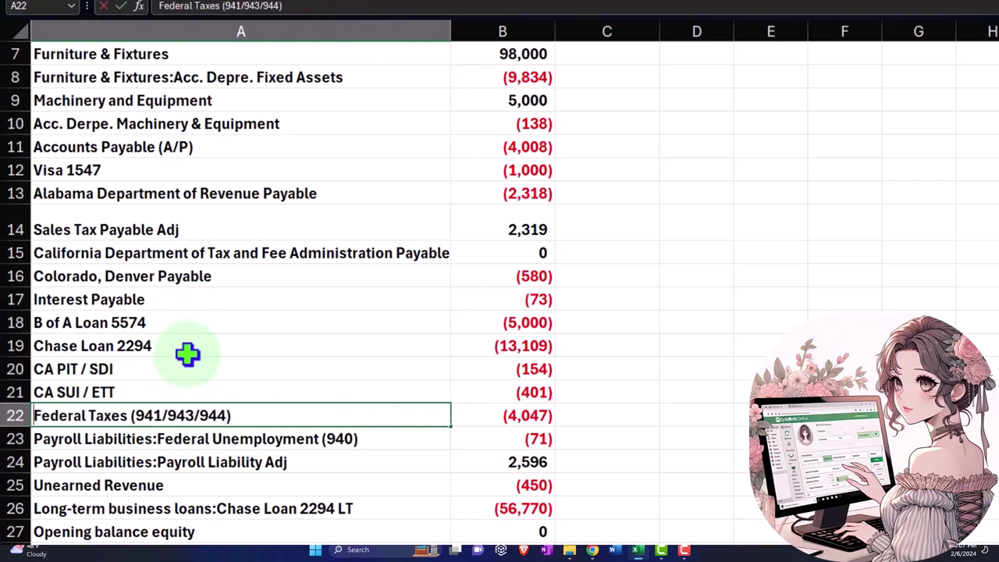
pyautogui.doubleClick(158, 439)
pyautogui.press('BackSpace')
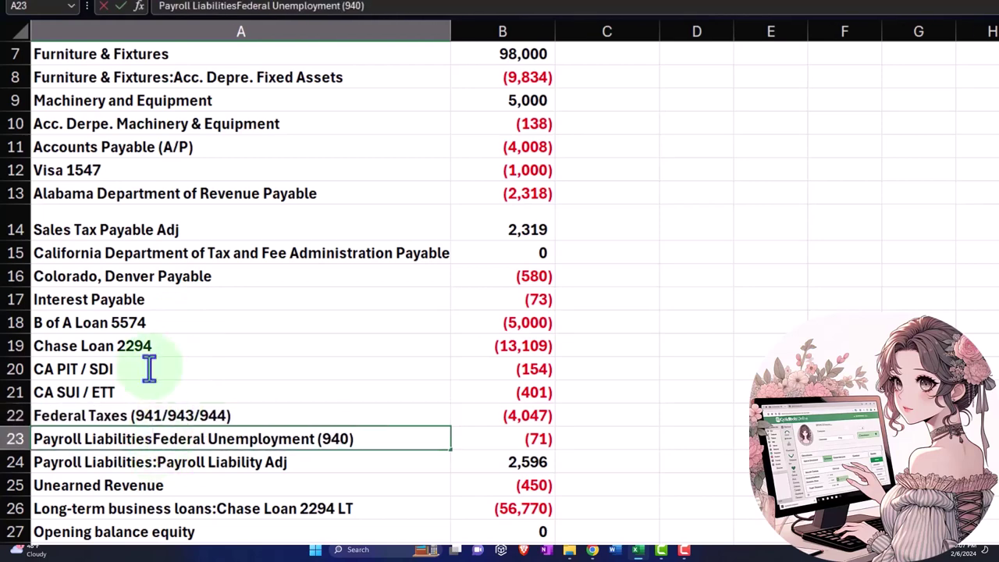
pyautogui.press('BackSpace')
pyautogui.press('BackSpace')
pyautogui.press('BackSpace')
pyautogui.press('BackSpace')
pyautogui.press('BackSpace')
pyautogui.press('BackSpace')
pyautogui.press('BackSpace')
pyautogui.press('BackSpace')
pyautogui.press('BackSpace')
pyautogui.press('BackSpace')
pyautogui.press('BackSpace')
pyautogui.press('BackSpace')
pyautogui.press('BackSpace')
pyautogui.press('BackSpace')
pyautogui.press('BackSpace')
pyautogui.press('BackSpace')
pyautogui.press('BackSpace')
pyautogui.press('BackSpace')
pyautogui.press('BackSpace')
pyautogui.press('Return')
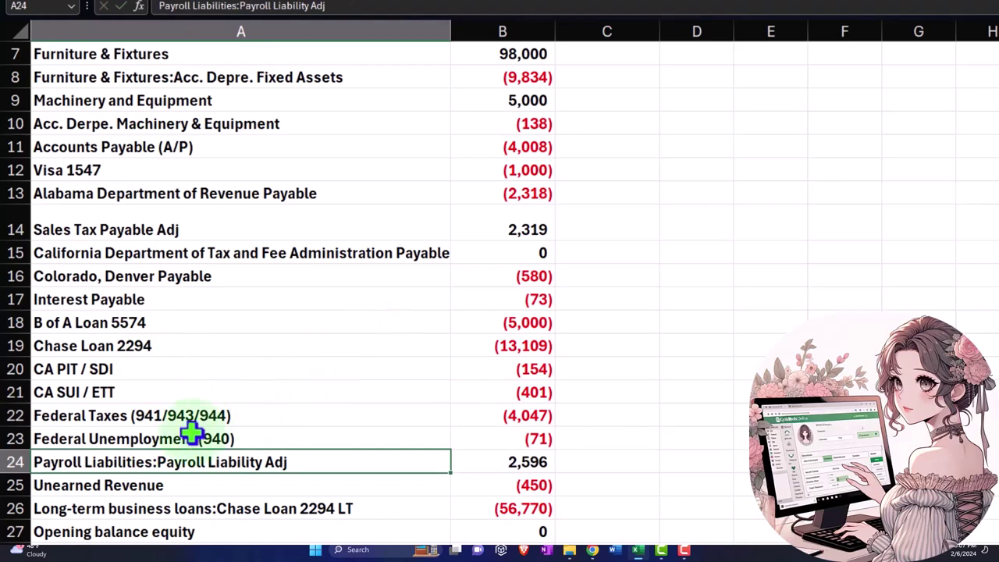
# - Shorten the remaining labels to Payroll Liability Adj and Chase Loan 2294 LT
pyautogui.doubleClick(170, 461)
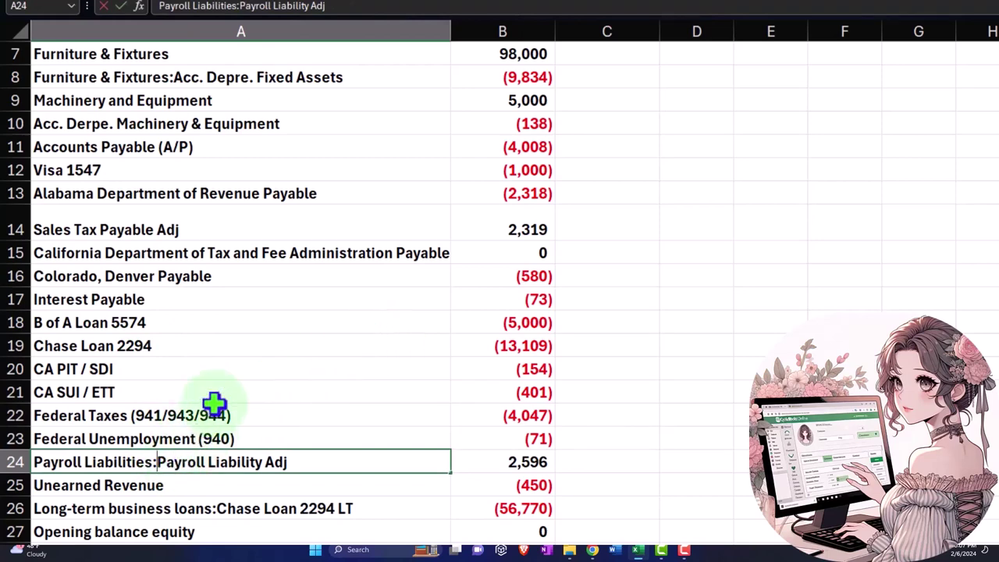
pyautogui.press('BackSpace')
pyautogui.press('BackSpace')
pyautogui.press('BackSpace')
pyautogui.press('BackSpace')
pyautogui.press('BackSpace')
pyautogui.press('BackSpace')
pyautogui.press('BackSpace')
pyautogui.press('BackSpace')
pyautogui.press('BackSpace')
pyautogui.press('BackSpace')
pyautogui.press('BackSpace')
pyautogui.press('BackSpace')
pyautogui.press('BackSpace')
pyautogui.press('BackSpace')
pyautogui.press('BackSpace')
pyautogui.press('BackSpace')
pyautogui.press('BackSpace')
pyautogui.press('BackSpace')
pyautogui.press('BackSpace')
pyautogui.press('BackSpace')
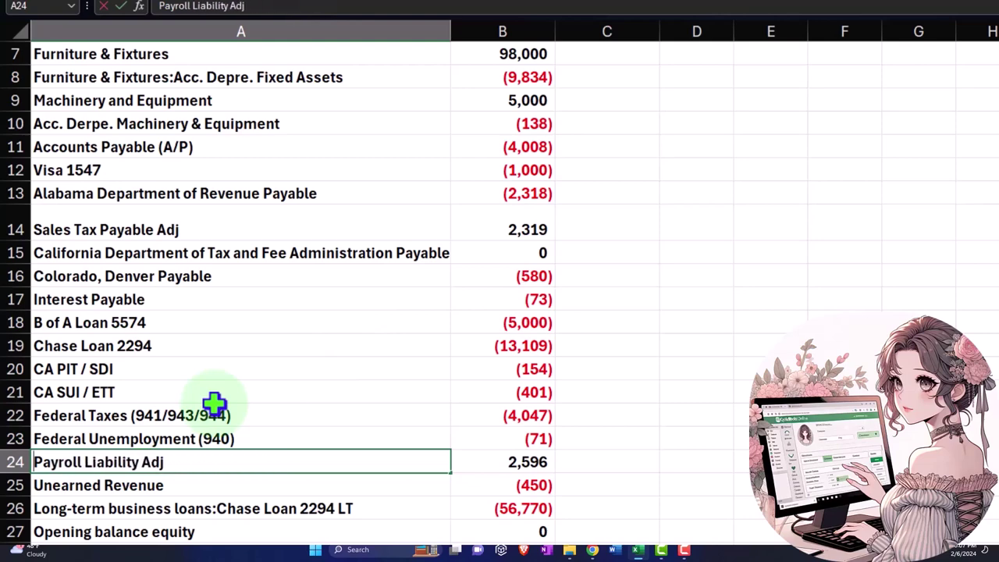
pyautogui.press('Return')
pyautogui.scroll(-2, 215, 404)
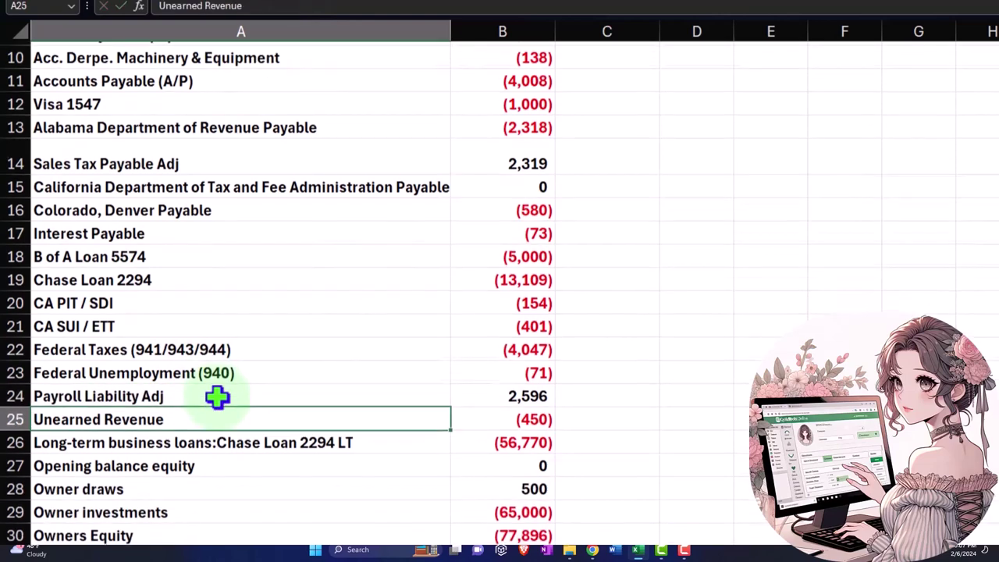
pyautogui.doubleClick(226, 369)
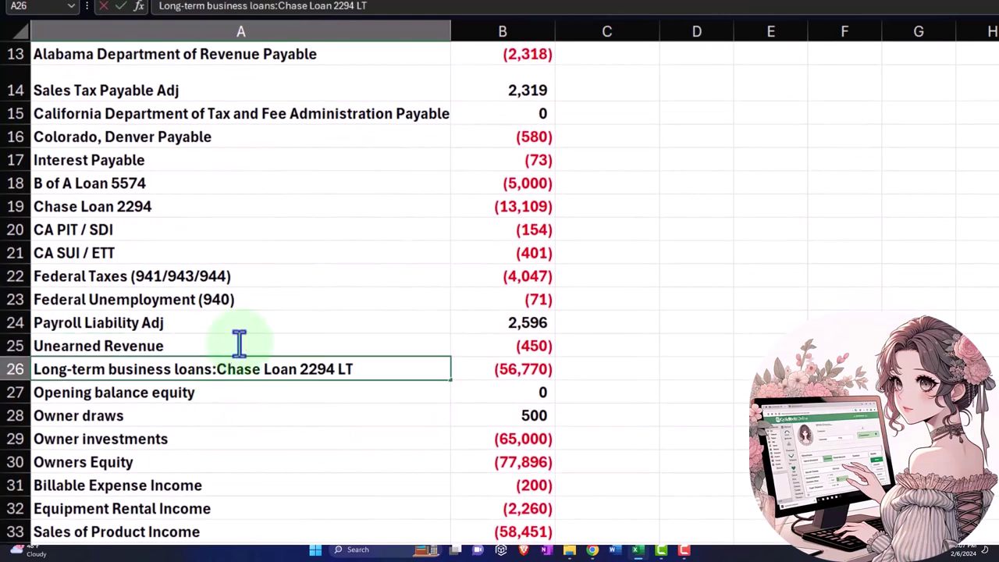
pyautogui.press('BackSpace')
pyautogui.press('BackSpace')
pyautogui.press('BackSpace')
pyautogui.press('BackSpace')
pyautogui.press('BackSpace')
pyautogui.press('BackSpace')
pyautogui.press('BackSpace')
pyautogui.press('BackSpace')
pyautogui.press('BackSpace')
pyautogui.press('BackSpace')
pyautogui.press('BackSpace')
pyautogui.press('BackSpace')
pyautogui.press('BackSpace')
pyautogui.press('BackSpace')
pyautogui.press('BackSpace')
pyautogui.press('BackSpace')
pyautogui.press('BackSpace')
pyautogui.press('BackSpace')
pyautogui.press('BackSpace')
pyautogui.press('BackSpace')
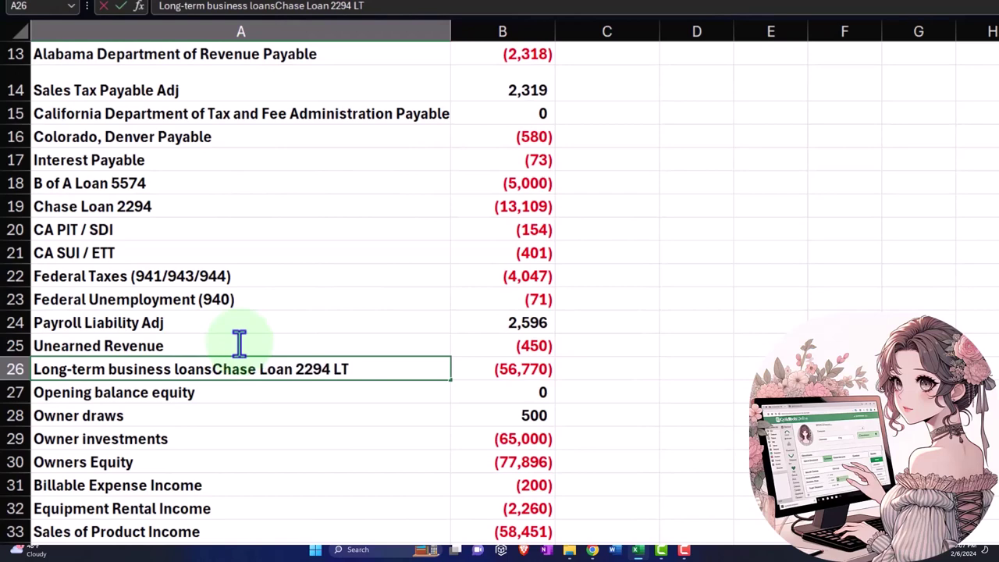
pyautogui.press('Return')
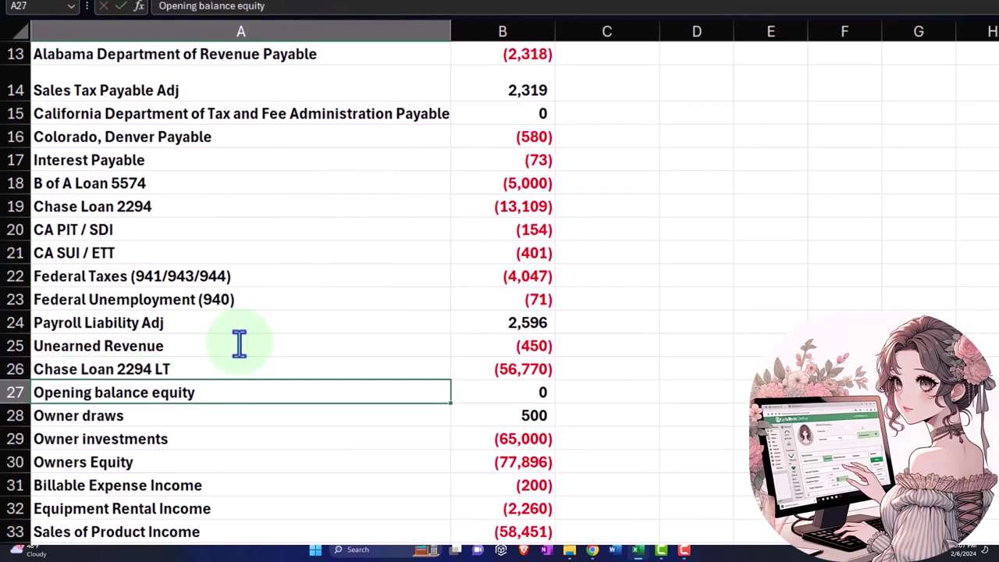
# - Delete the 'General business expenses:' prefix so A36 reads Bank fees & service charges
pyautogui.scroll(-1, 238, 344)
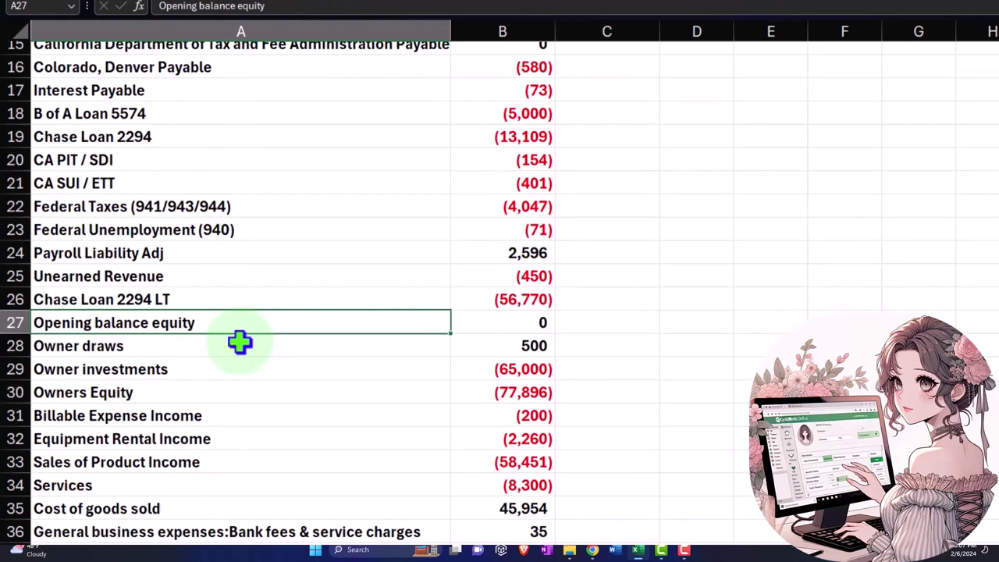
pyautogui.scroll(-2, 239, 341)
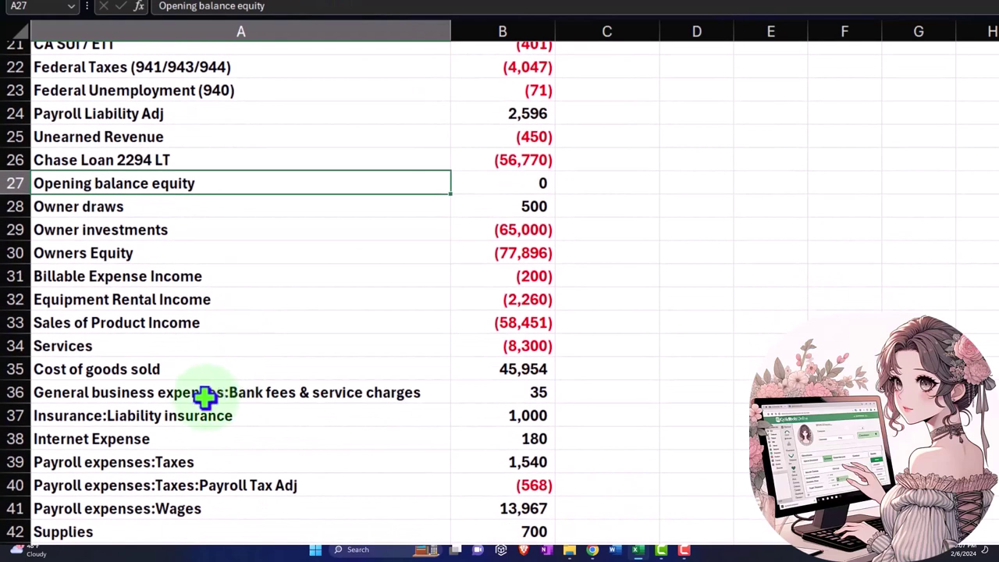
pyautogui.doubleClick(231, 393)
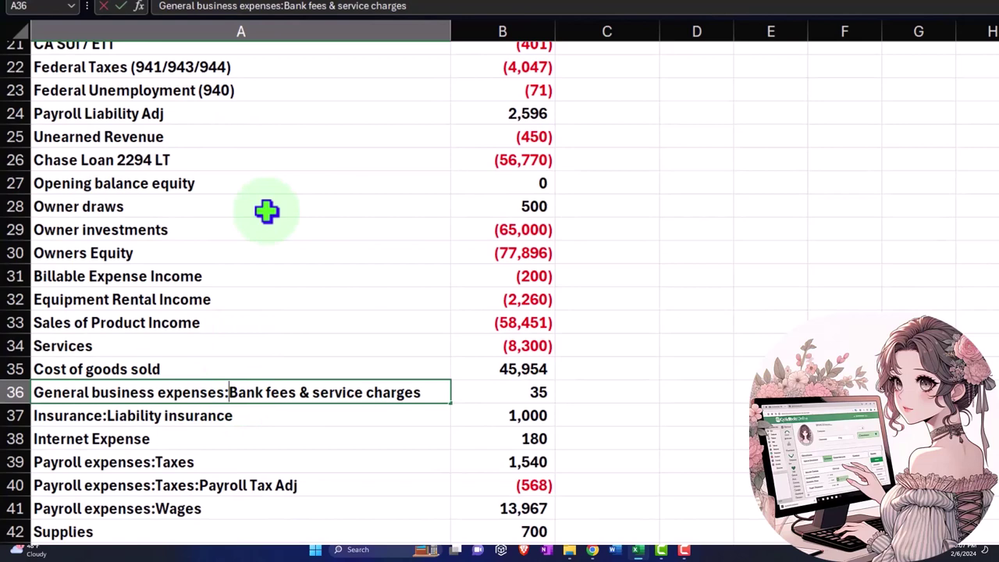
pyautogui.press('BackSpace')
pyautogui.press('BackSpace')
pyautogui.press('BackSpace')
pyautogui.press('BackSpace')
pyautogui.press('BackSpace')
pyautogui.press('BackSpace')
pyautogui.press('BackSpace')
pyautogui.press('BackSpace')
pyautogui.press('BackSpace')
pyautogui.press('BackSpace')
pyautogui.press('BackSpace')
pyautogui.press('BackSpace')
pyautogui.press('BackSpace')
pyautogui.press('BackSpace')
pyautogui.press('BackSpace')
pyautogui.press('BackSpace')
pyautogui.press('BackSpace')
pyautogui.press('BackSpace')
pyautogui.press('BackSpace')
pyautogui.press('BackSpace')
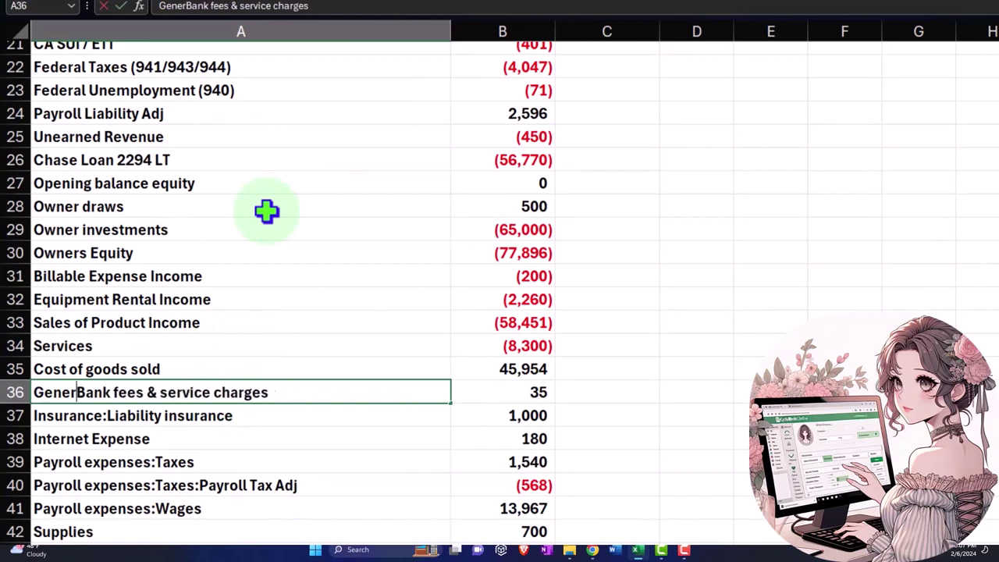
pyautogui.press('Return')
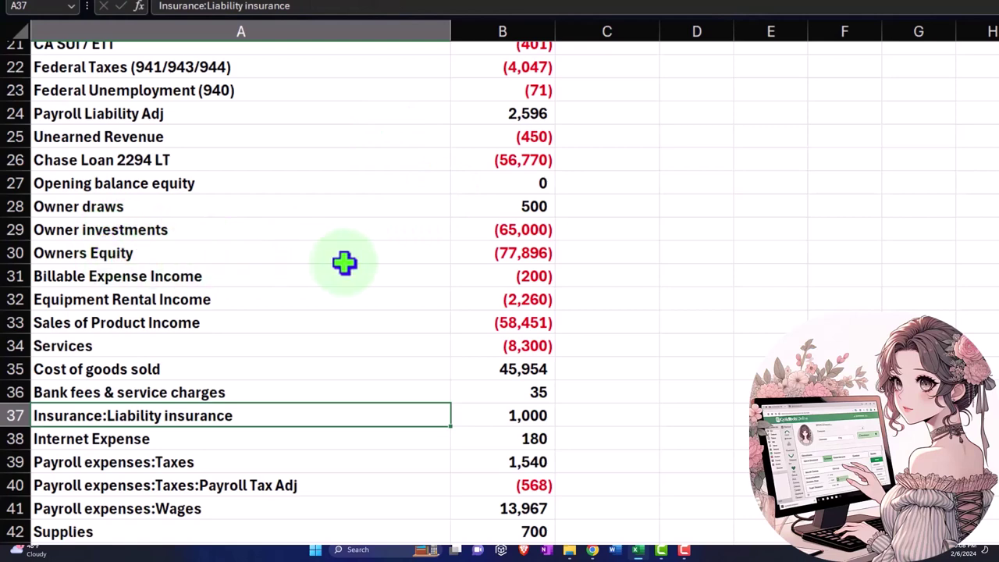
pyautogui.click(509, 256)
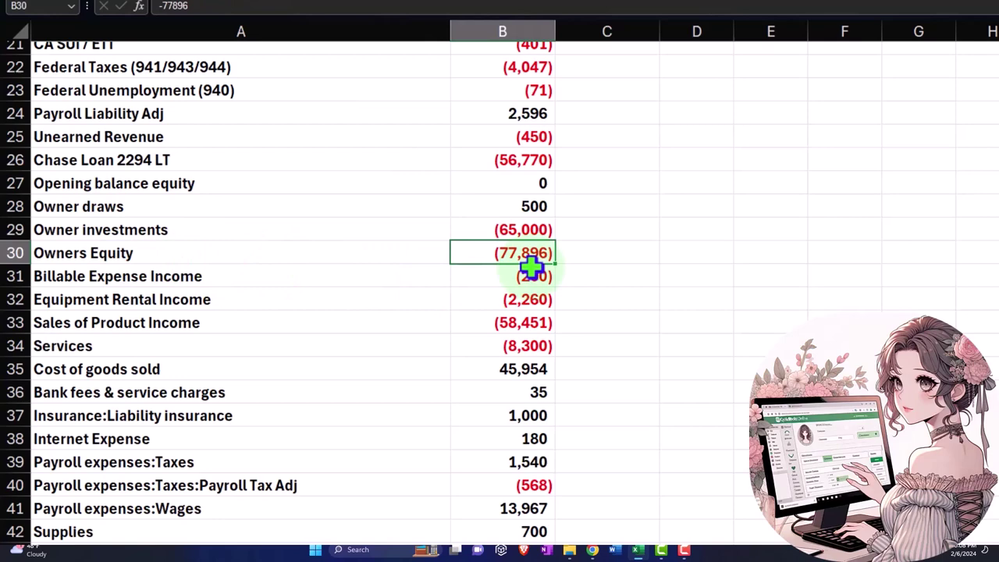
# - Enter =SUM(B30:B49) in D30, totalling (79,220) for equity plus income statement rows
pyautogui.click(671, 253)
pyautogui.write('=sum(')
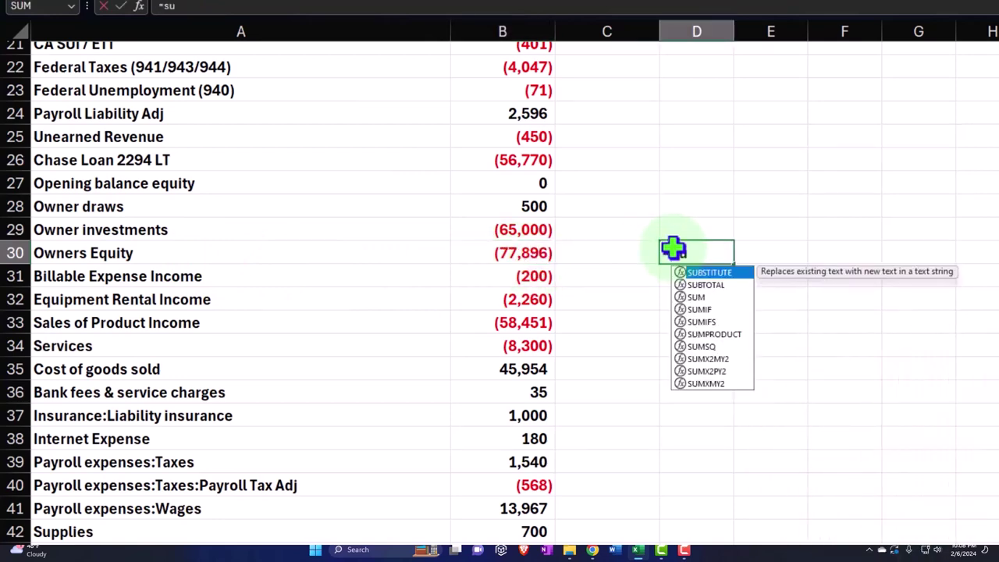
pyautogui.press('Left')
pyautogui.press('Left')
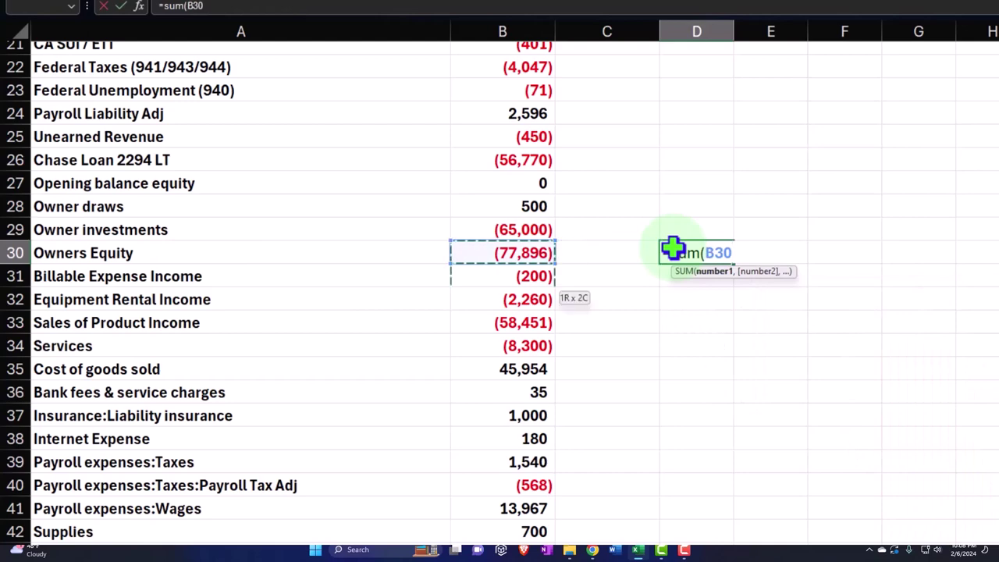
pyautogui.hotkey('shift', 'Down')
pyautogui.hotkey('shift', 'Down')
pyautogui.hotkey('shift', 'Down')
pyautogui.hotkey('shift', 'Down')
pyautogui.hotkey('shift', 'Down')
pyautogui.hotkey('shift', 'Down')
pyautogui.hotkey('shift', 'Down')
pyautogui.hotkey('shift', 'Down')
pyautogui.hotkey('shift', 'Down')
pyautogui.hotkey('shift', 'Down')
pyautogui.hotkey('shift', 'Down')
pyautogui.hotkey('shift', 'Down')
pyautogui.hotkey('shift', 'Down')
pyautogui.hotkey('shift', 'Down')
pyautogui.hotkey('shift', 'Down')
pyautogui.hotkey('shift', 'Down')
pyautogui.hotkey('shift', 'Down')
pyautogui.hotkey('shift', 'Down')
pyautogui.hotkey('shift', 'Down')
pyautogui.hotkey('shift', 'Down')
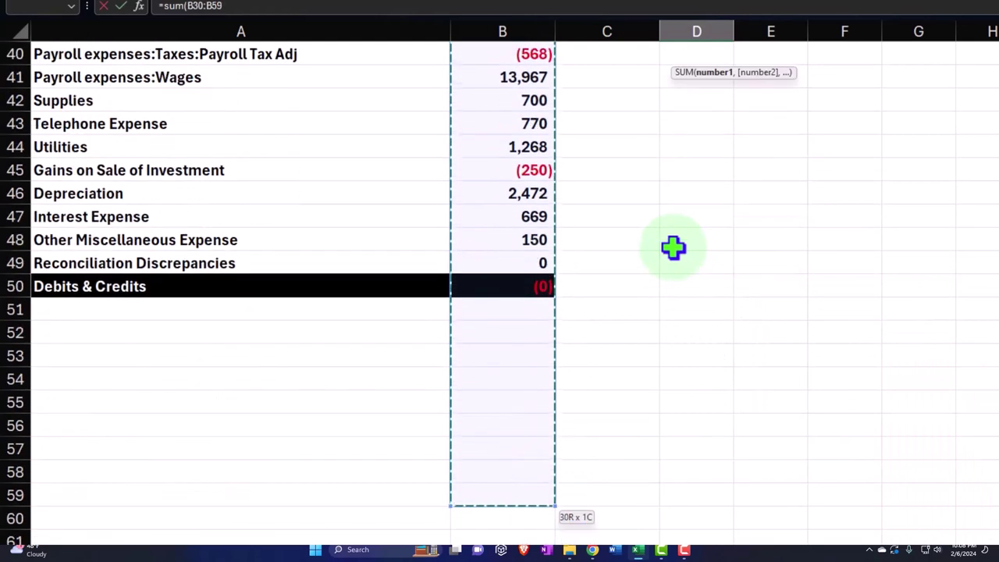
pyautogui.hotkey('shift', 'Up')
pyautogui.hotkey('shift', 'Up')
pyautogui.hotkey('shift', 'Up')
pyautogui.hotkey('shift', 'Up')
pyautogui.hotkey('shift', 'Up')
pyautogui.hotkey('shift', 'Up')
pyautogui.hotkey('shift', 'Up')
pyautogui.hotkey('shift', 'Up')
pyautogui.hotkey('shift', 'Up')
pyautogui.hotkey('shift', 'Up')
pyautogui.hotkey('shift', 'Up')
pyautogui.hotkey('shift', 'Down')
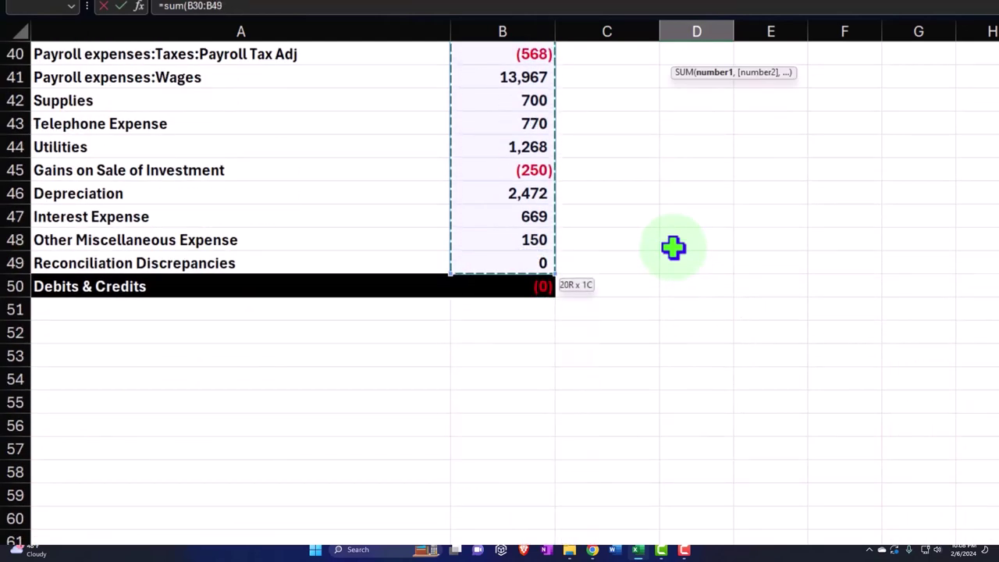
pyautogui.press('Return')
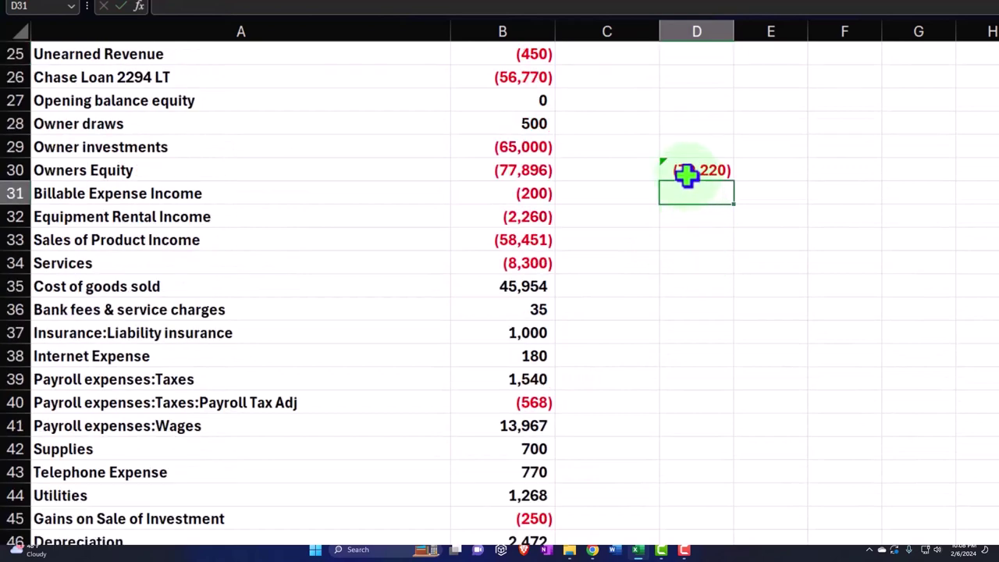
pyautogui.click(686, 175)
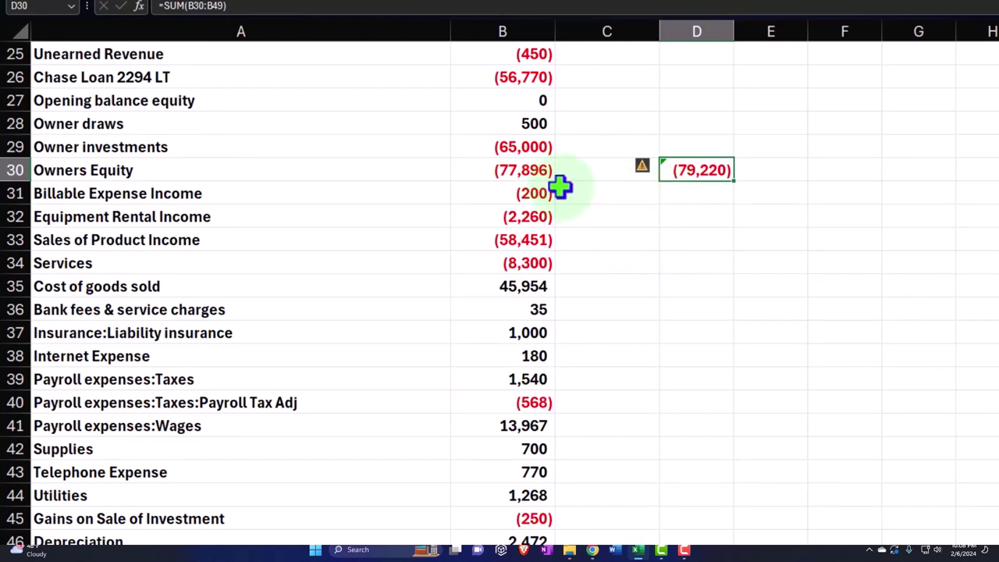
# - Show the QuickBooks balance sheet, launch an always-on-top Calculator, and expand the Equity section
pyautogui.click(593, 550)
pyautogui.click(599, 500)
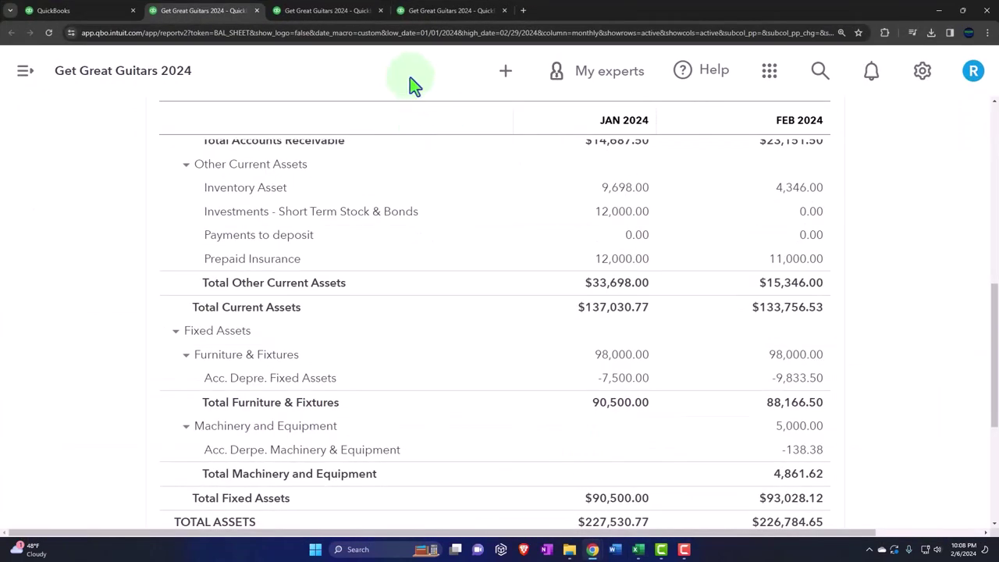
pyautogui.scroll(-4, 310, 216)
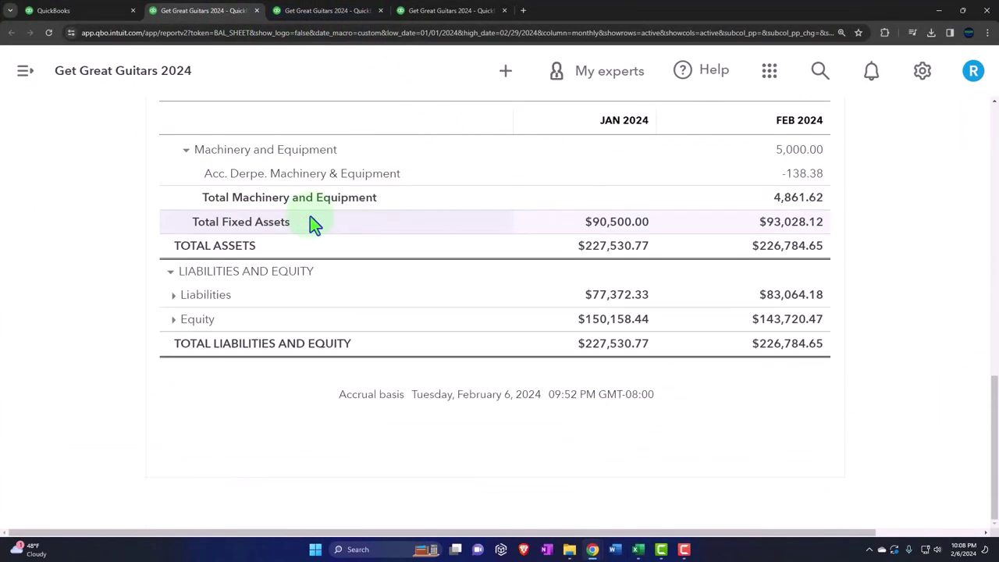
pyautogui.click(353, 550)
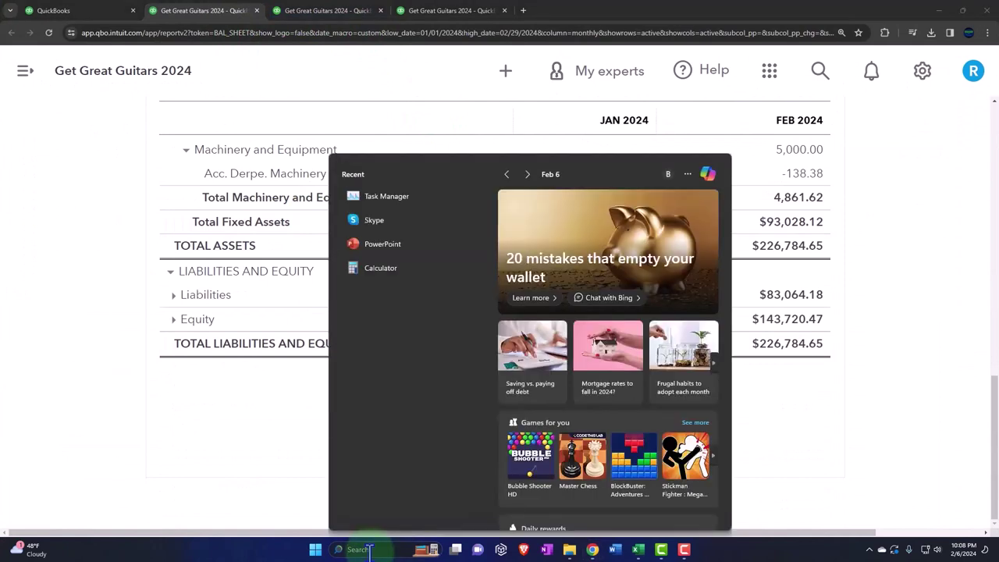
pyautogui.click(382, 267)
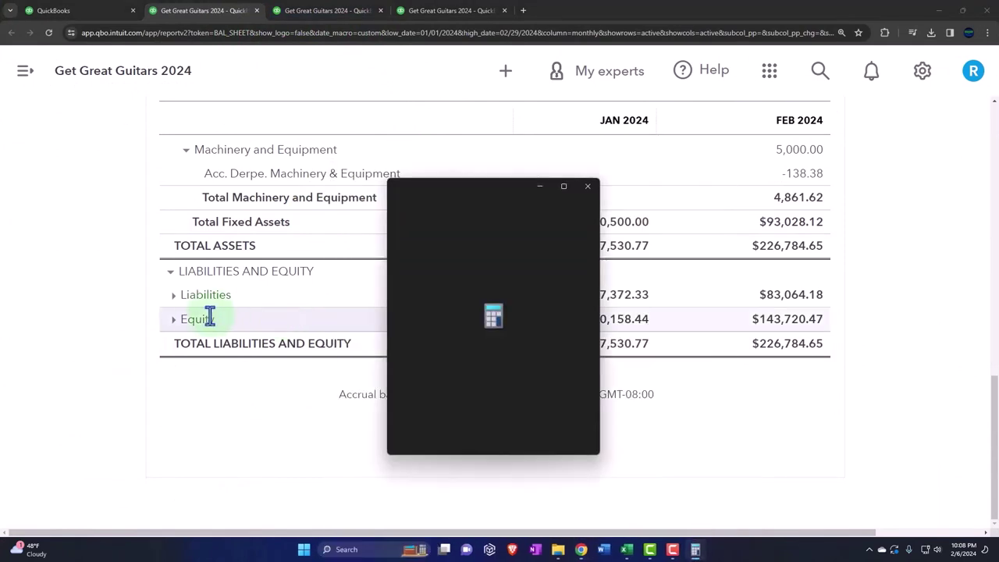
pyautogui.click(468, 207)
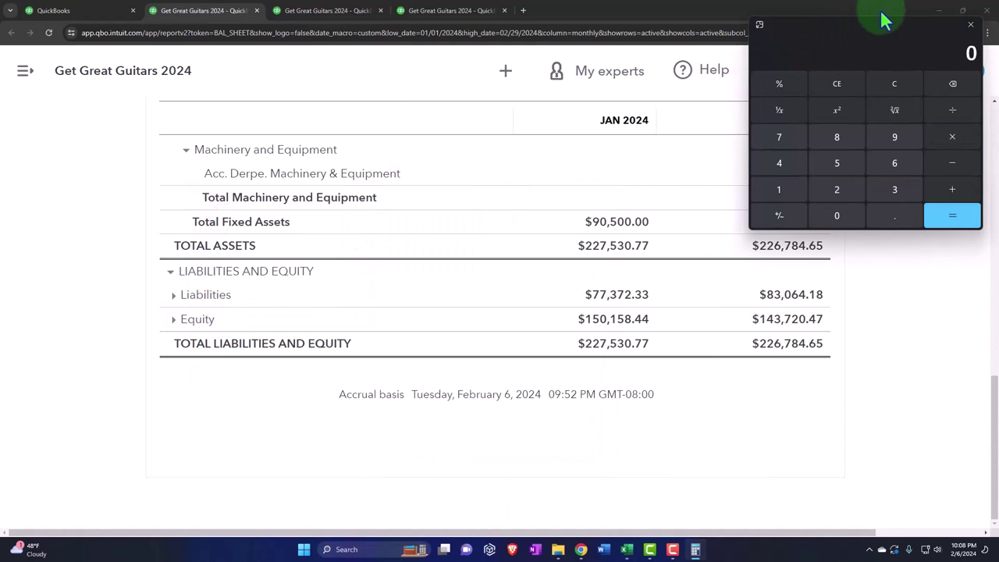
pyautogui.moveTo(881, 18); pyautogui.dragTo(890, 94)
pyautogui.click(173, 319)
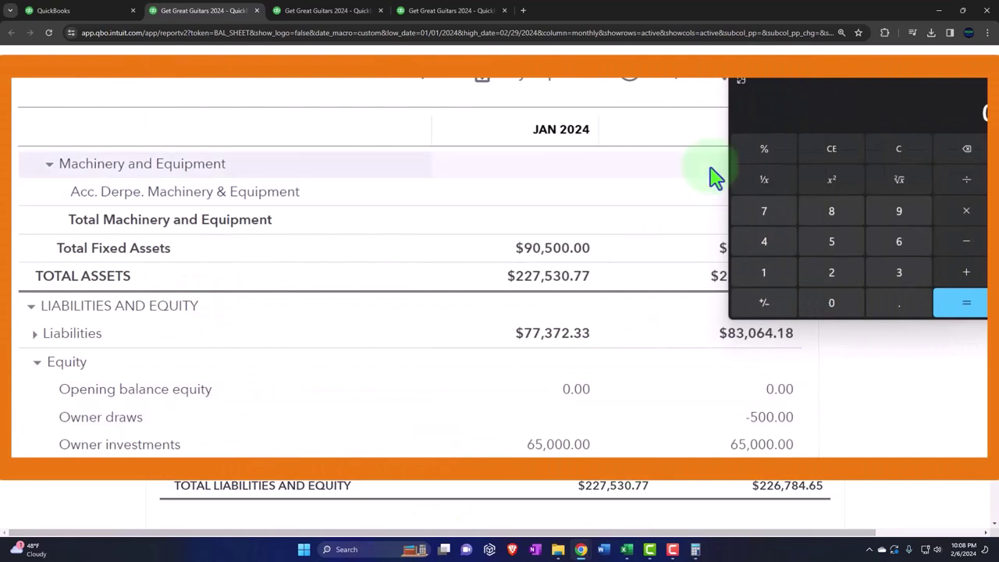
# - Check February net income on the Profit and Loss report, then return to the Balance Sheet
pyautogui.moveTo(848, 87); pyautogui.dragTo(827, 176)
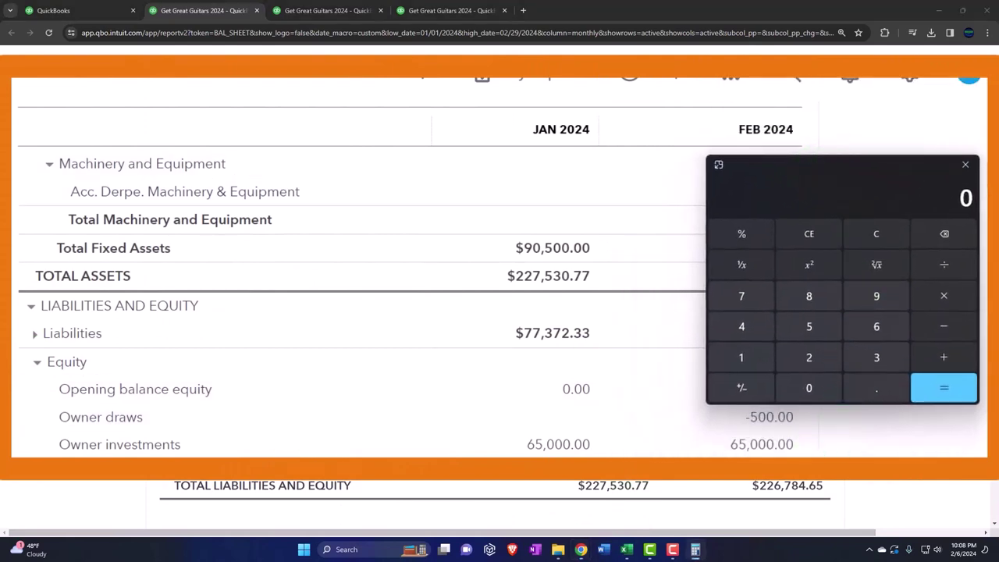
pyautogui.click(330, 11)
pyautogui.scroll(-8, 281, 312)
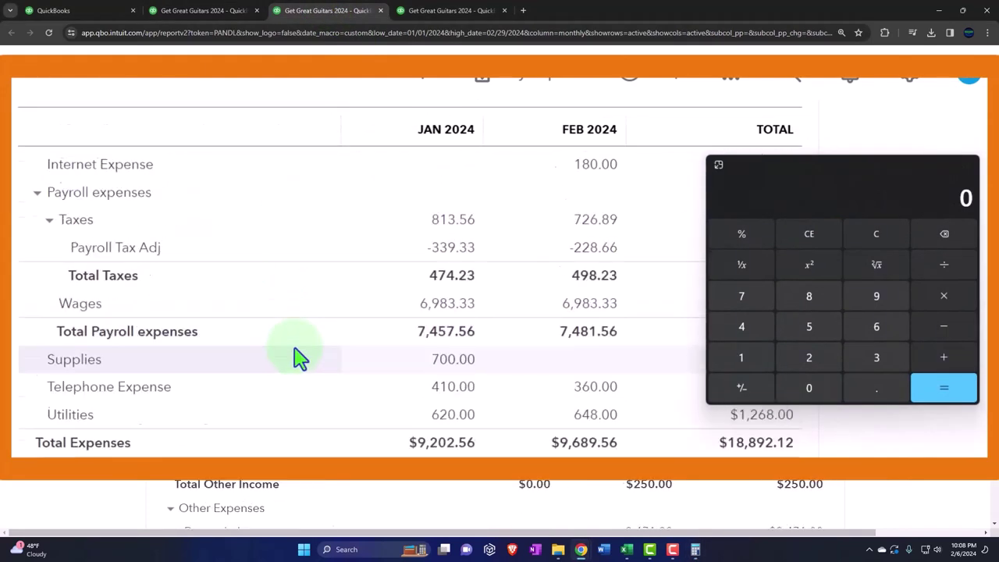
pyautogui.scroll(-5, 296, 357)
pyautogui.scroll(2, 292, 357)
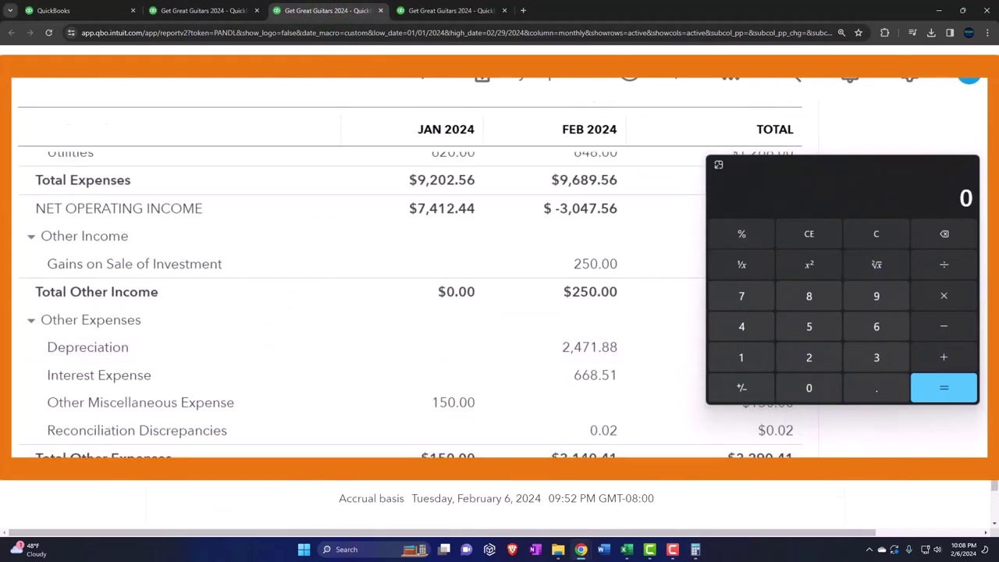
pyautogui.click(204, 11)
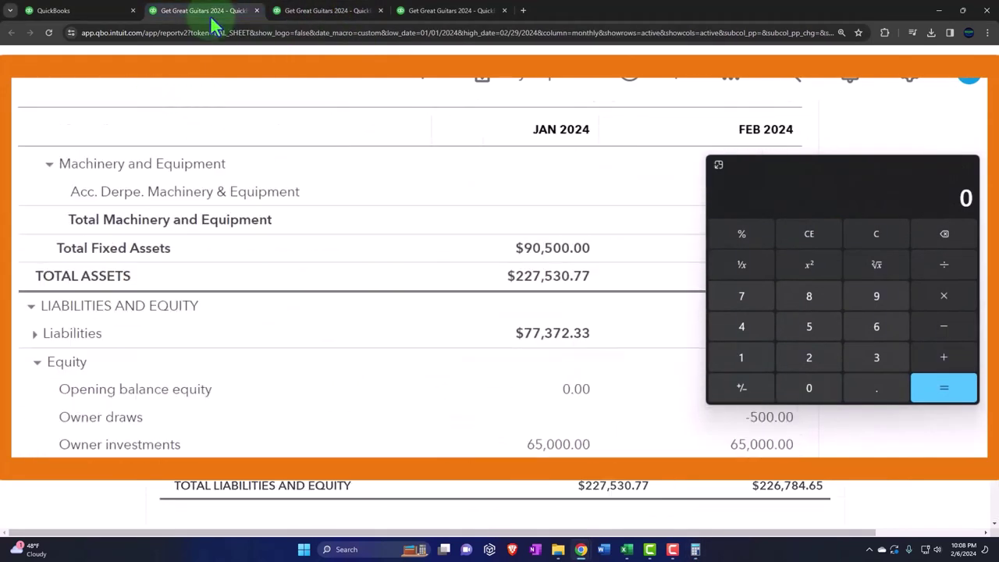
# - Add 77,896 and 1,324.47 in Calculator to get 79,220.47, then compare with Excel's D30
pyautogui.click(866, 258)
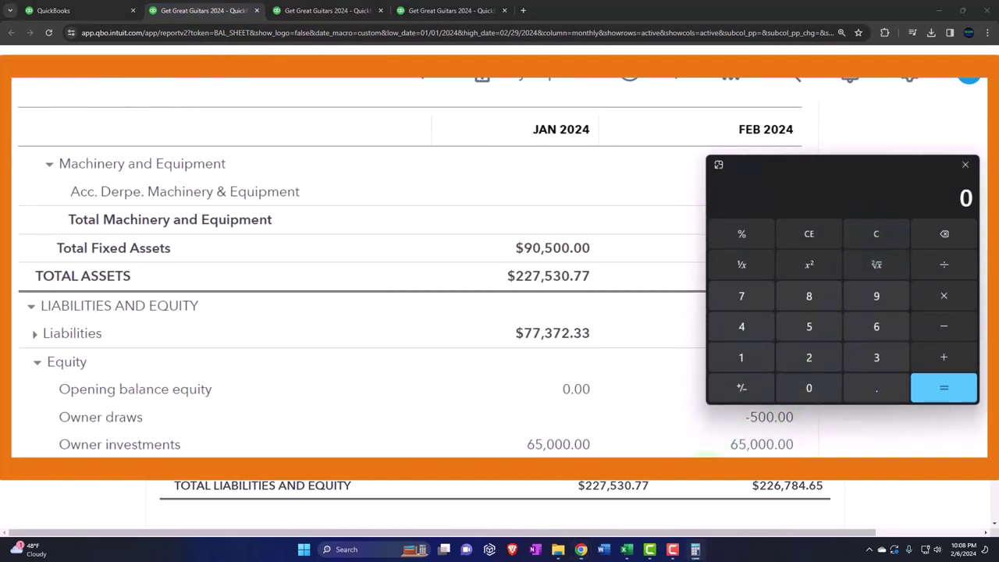
pyautogui.write('96')
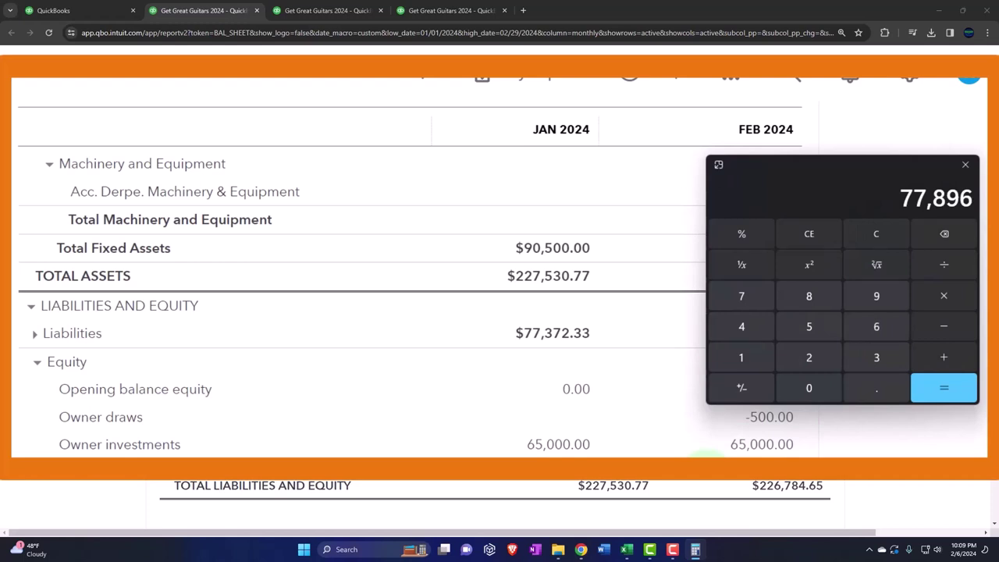
pyautogui.press('Escape')
pyautogui.write('132')
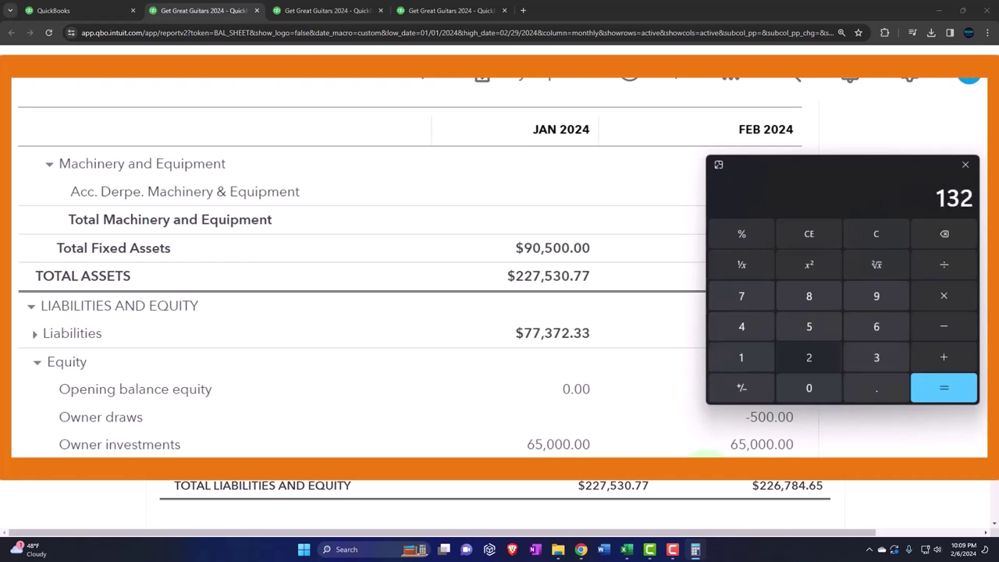
pyautogui.write('4.47')
pyautogui.press('Return')
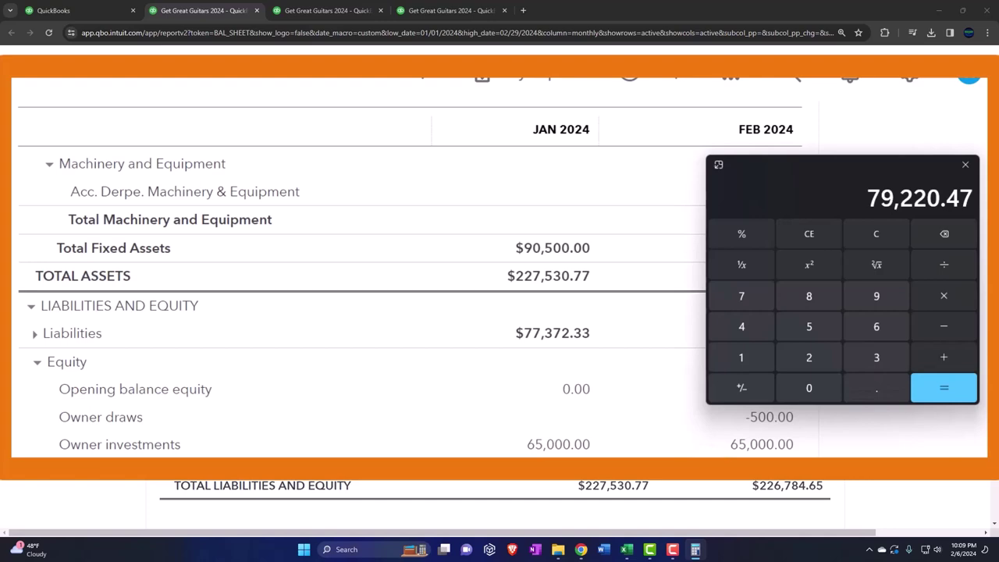
pyautogui.click(965, 164)
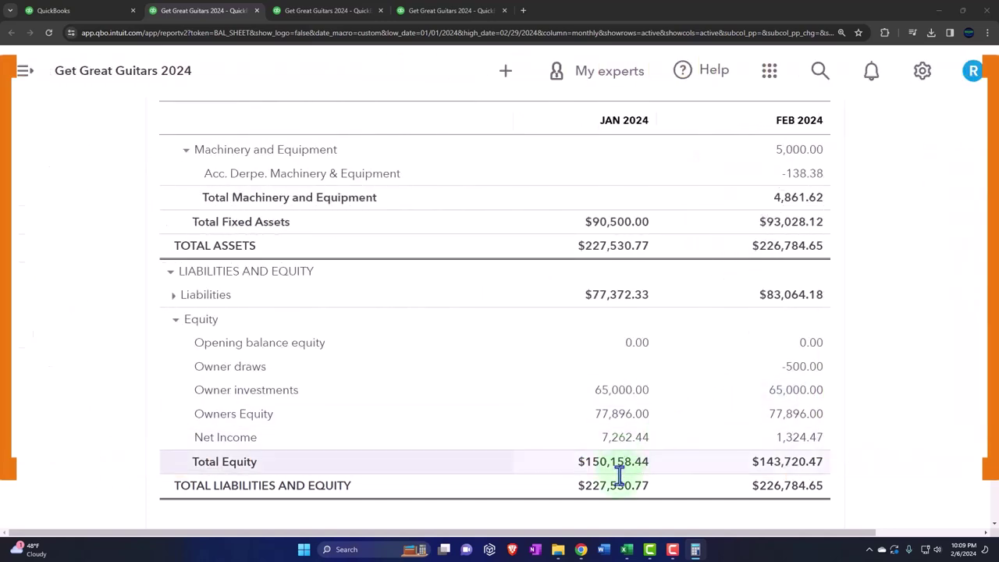
pyautogui.click(625, 549)
pyautogui.click(504, 240)
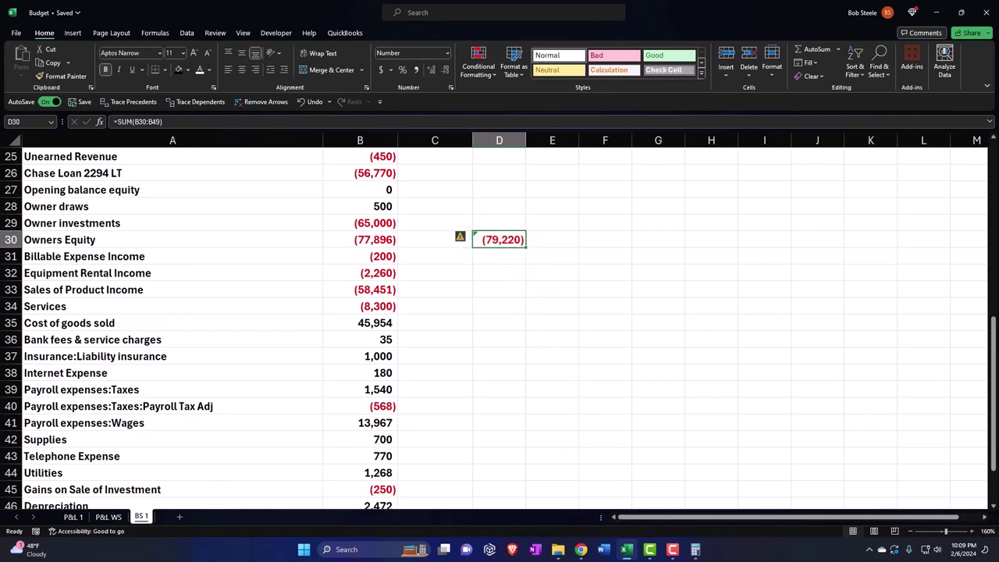
# - Enter =SUM(B31:B49) in D31 for net income (1,324), cross-checking against QuickBooks
pyautogui.click(695, 550)
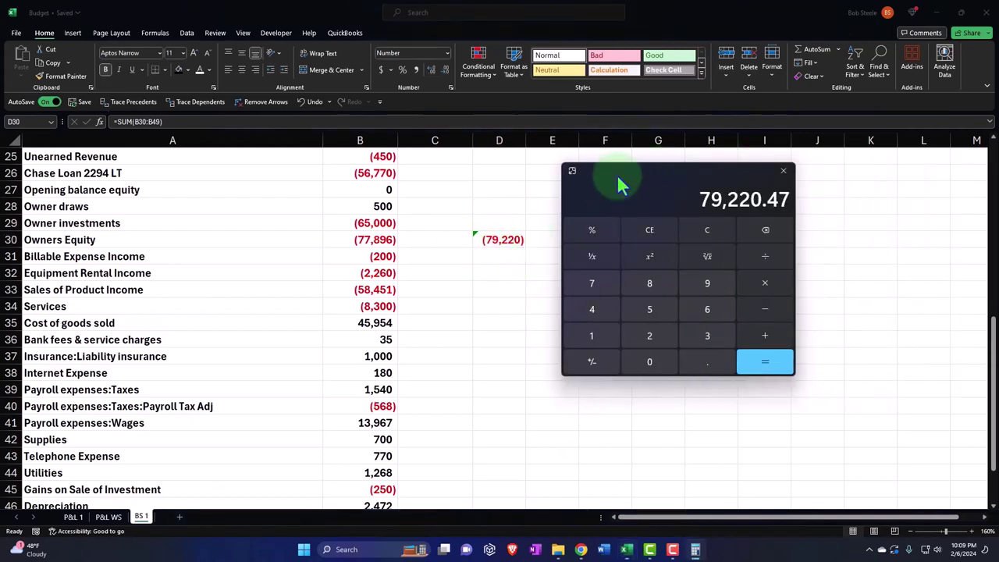
pyautogui.click(783, 170)
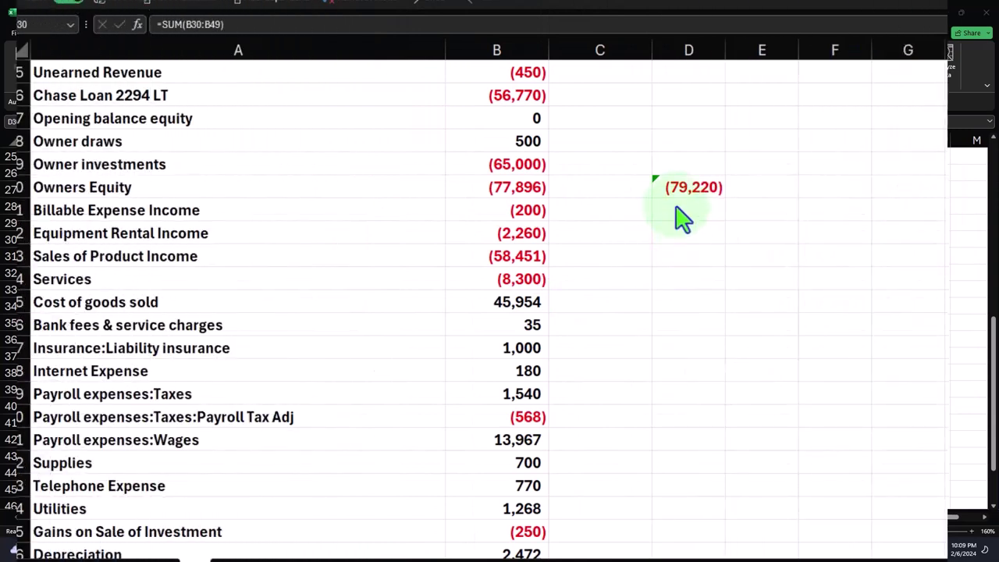
pyautogui.click(678, 208)
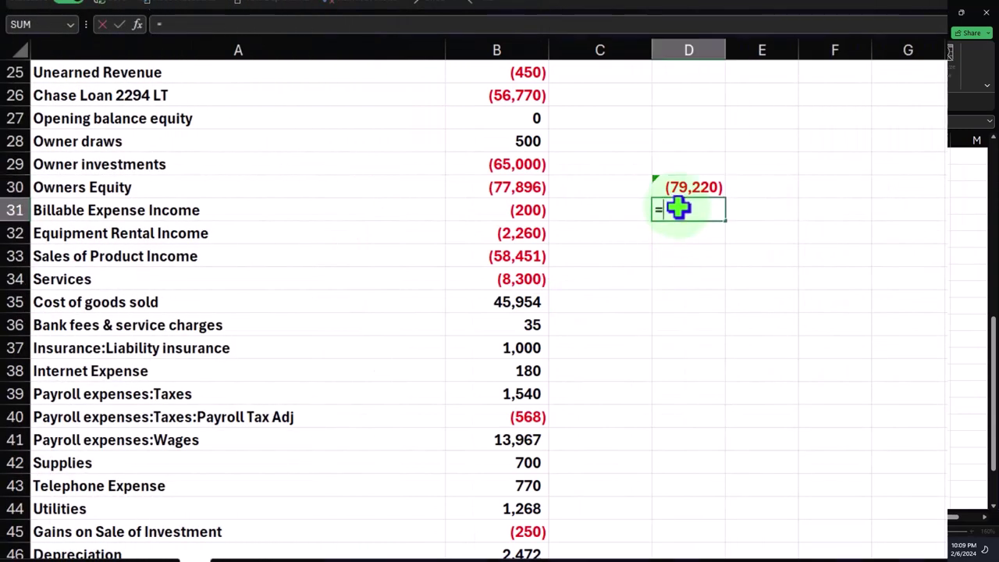
pyautogui.write('=sum(')
pyautogui.press('Left')
pyautogui.press('Left')
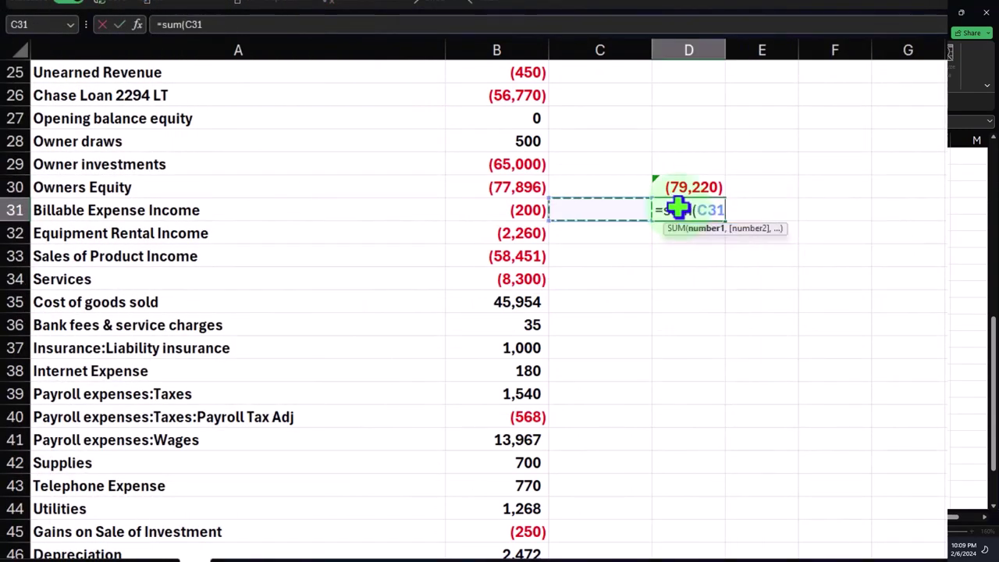
pyautogui.hotkey('shift', 'Down')
pyautogui.hotkey('shift', 'Down')
pyautogui.hotkey('shift', 'Down')
pyautogui.hotkey('shift', 'Down')
pyautogui.hotkey('shift', 'Down')
pyautogui.hotkey('shift', 'Down')
pyautogui.hotkey('shift', 'Down')
pyautogui.hotkey('shift', 'Down')
pyautogui.hotkey('shift', 'Down')
pyautogui.hotkey('shift', 'Down')
pyautogui.hotkey('shift', 'Down')
pyautogui.hotkey('shift', 'Down')
pyautogui.hotkey('shift', 'Down')
pyautogui.hotkey('shift', 'Down')
pyautogui.hotkey('shift', 'Down')
pyautogui.hotkey('shift', 'Down')
pyautogui.hotkey('shift', 'Down')
pyautogui.hotkey('shift', 'Down')
pyautogui.hotkey('shift', 'Down')
pyautogui.hotkey('shift', 'Down')
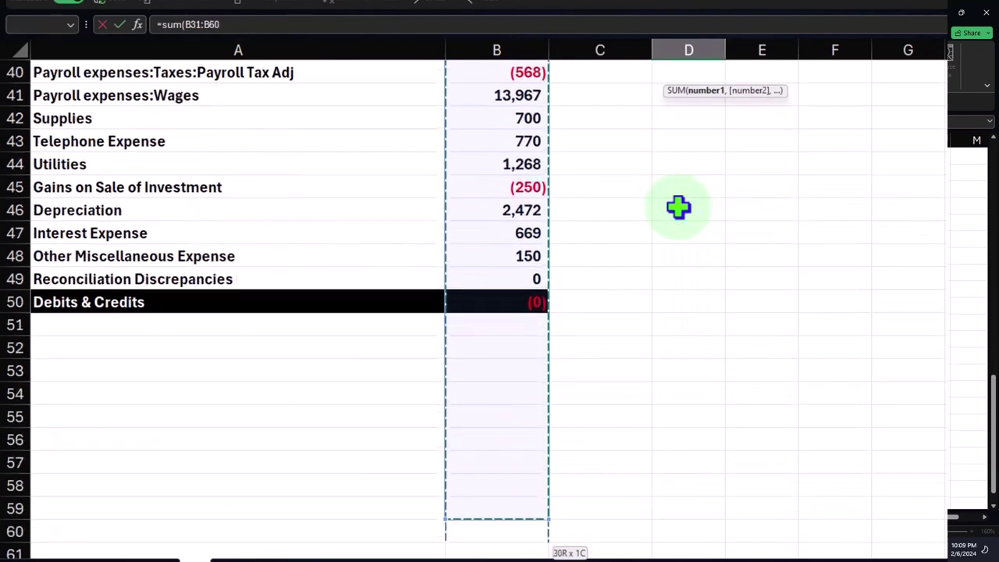
pyautogui.hotkey('shift', 'Up')
pyautogui.hotkey('shift', 'Up')
pyautogui.hotkey('shift', 'Up')
pyautogui.hotkey('shift', 'Up')
pyautogui.hotkey('shift', 'Up')
pyautogui.hotkey('shift', 'Up')
pyautogui.hotkey('shift', 'Up')
pyautogui.hotkey('shift', 'Up')
pyautogui.hotkey('shift', 'Up')
pyautogui.hotkey('shift', 'Up')
pyautogui.hotkey('shift', 'Up')
pyautogui.hotkey('shift', 'Up')
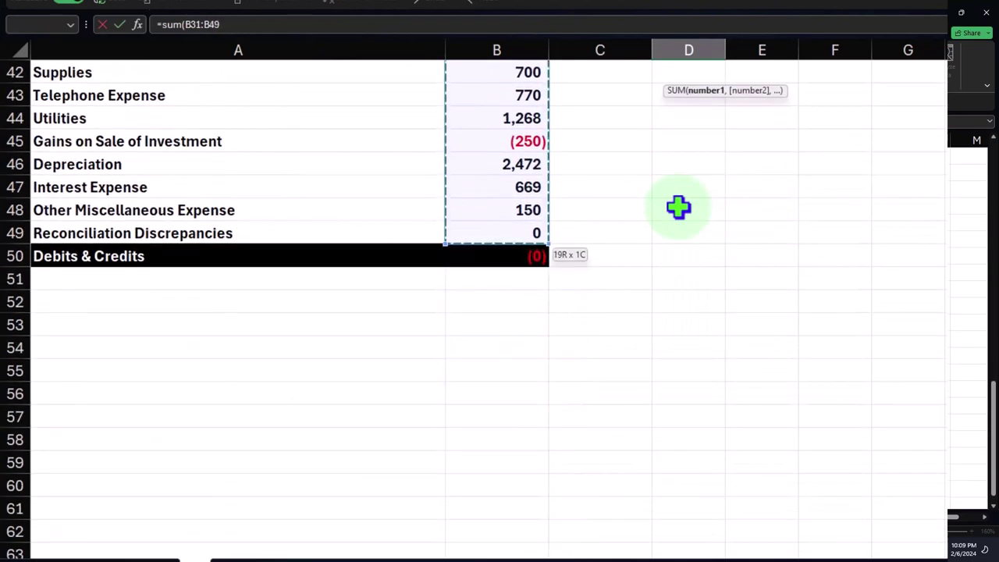
pyautogui.press('Return')
pyautogui.scroll(5, 678, 206)
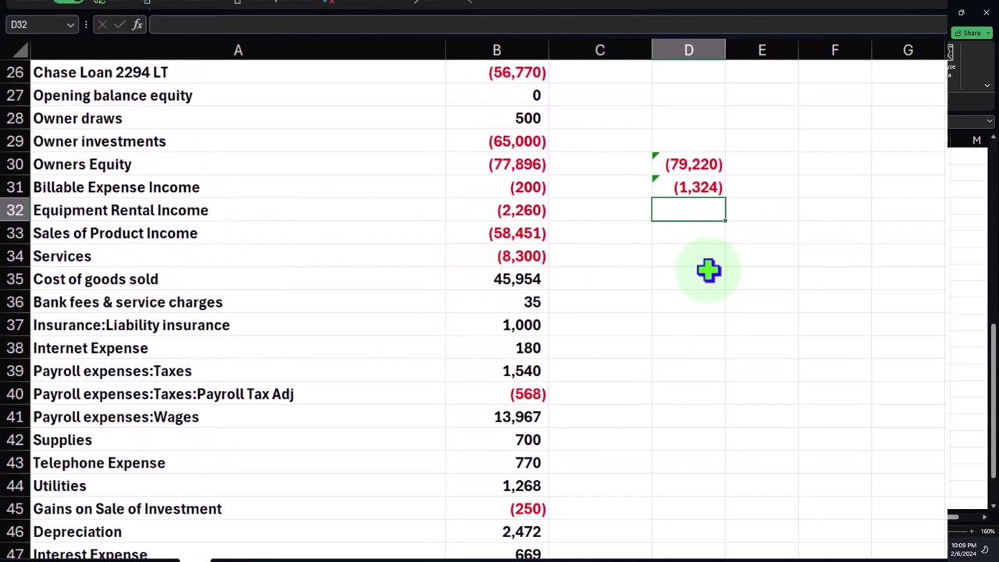
pyautogui.click(684, 187)
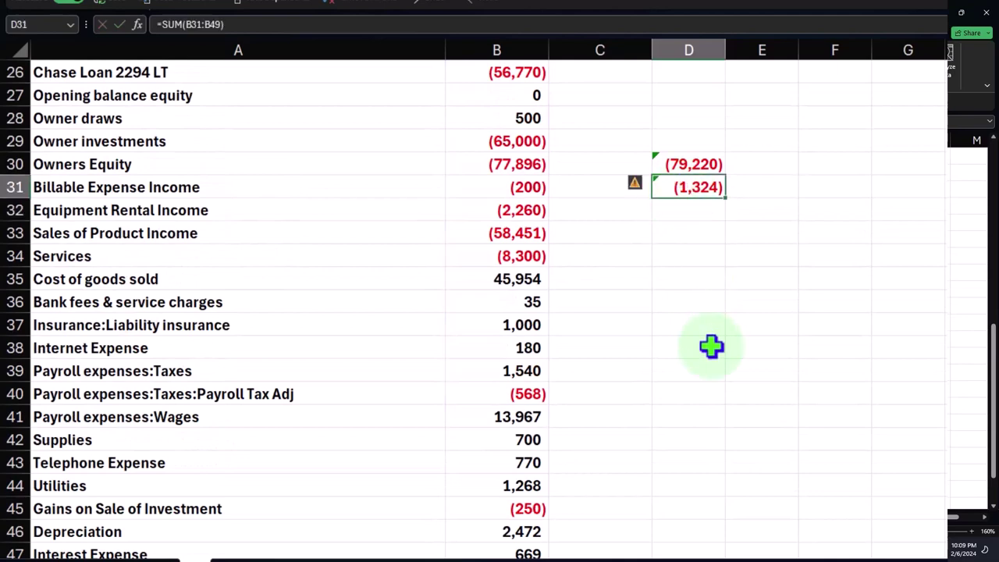
pyautogui.click(626, 550)
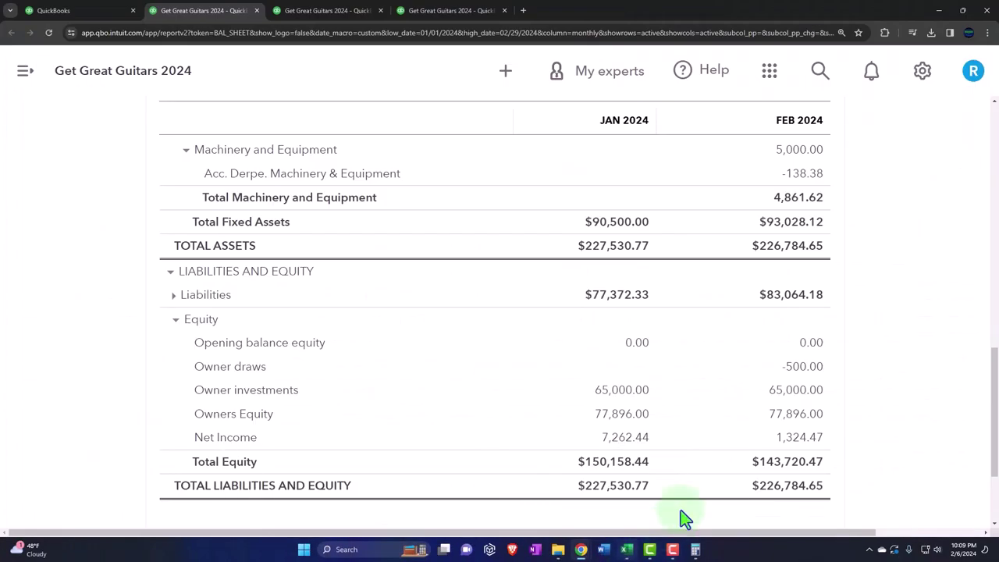
pyautogui.click(627, 550)
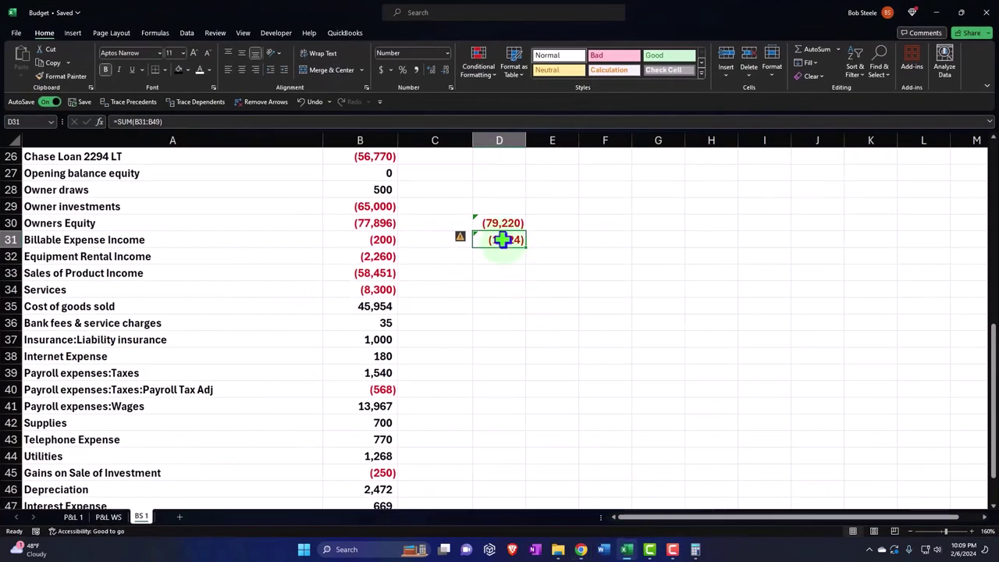
# - Compare Owners Equity in B30 with D31, then clear the column B amounts from row 30 down
pyautogui.keyDown('shift'); pyautogui.click(547, 164); pyautogui.keyUp('shift')
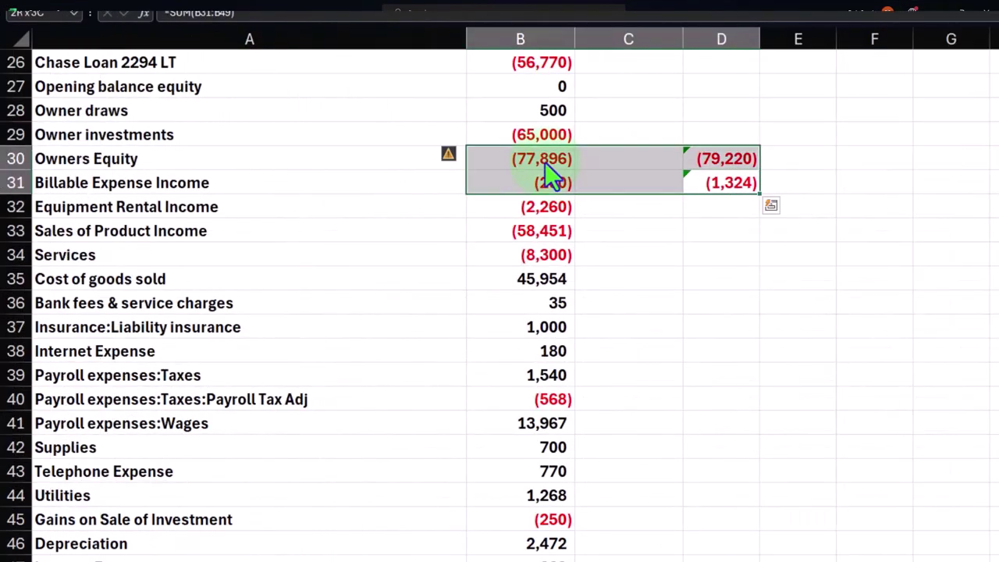
pyautogui.click(680, 207)
pyautogui.click(720, 181)
pyautogui.keyDown('ctrl'); pyautogui.click(550, 155); pyautogui.keyUp('ctrl')
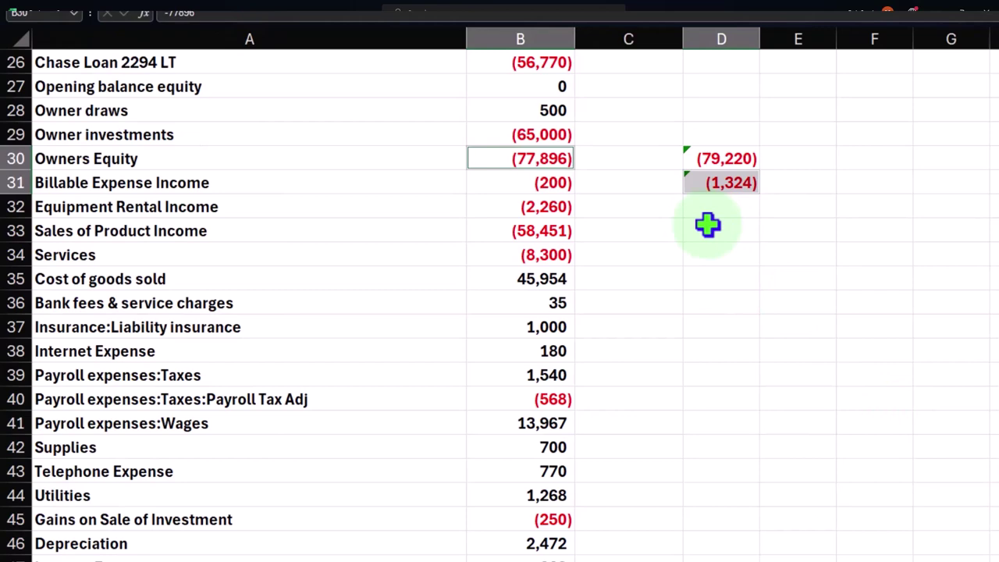
pyautogui.click(599, 203)
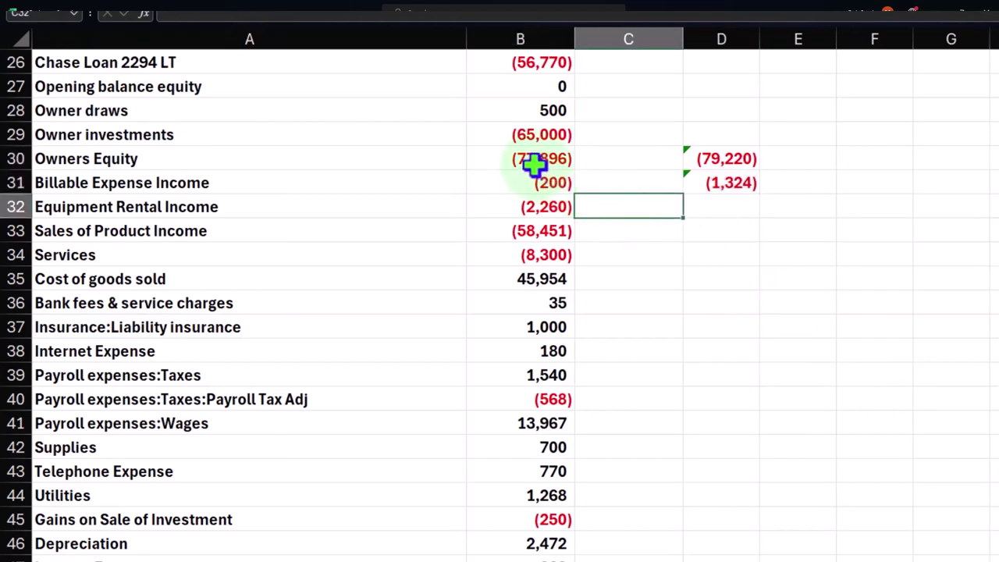
pyautogui.moveTo(534, 164); pyautogui.dragTo(515, 462)
pyautogui.press('Delete')
# - Enter -79220 as the closed-out Owners Equity in B30 and check the B50 total
pyautogui.scroll(4, 515, 462)
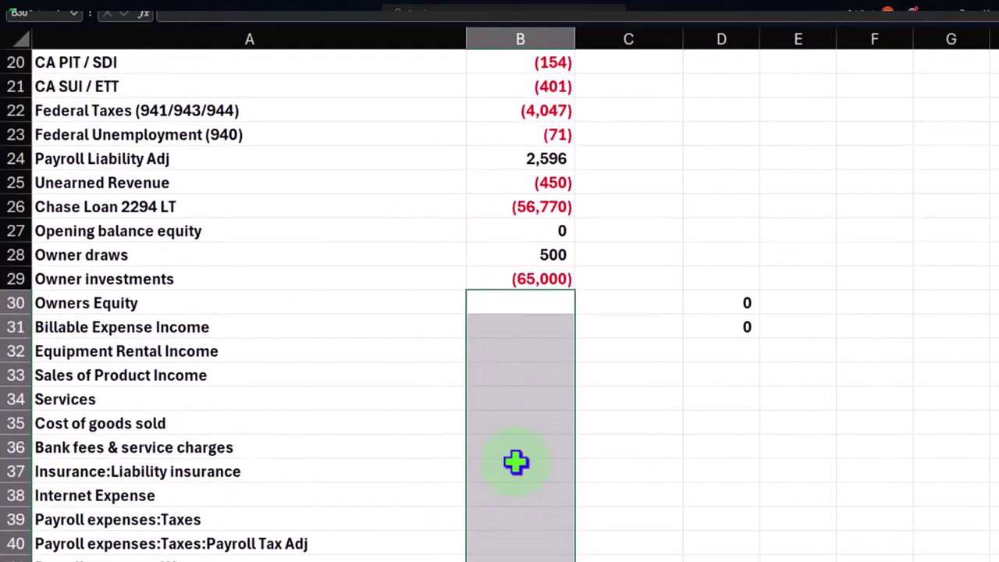
pyautogui.click(540, 303)
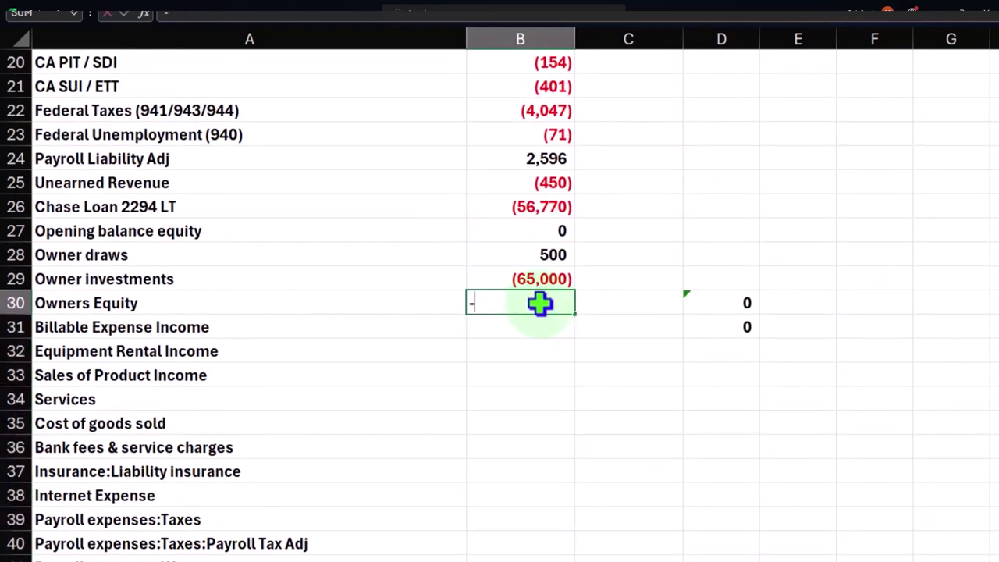
pyautogui.write('-79220')
pyautogui.press('Return')
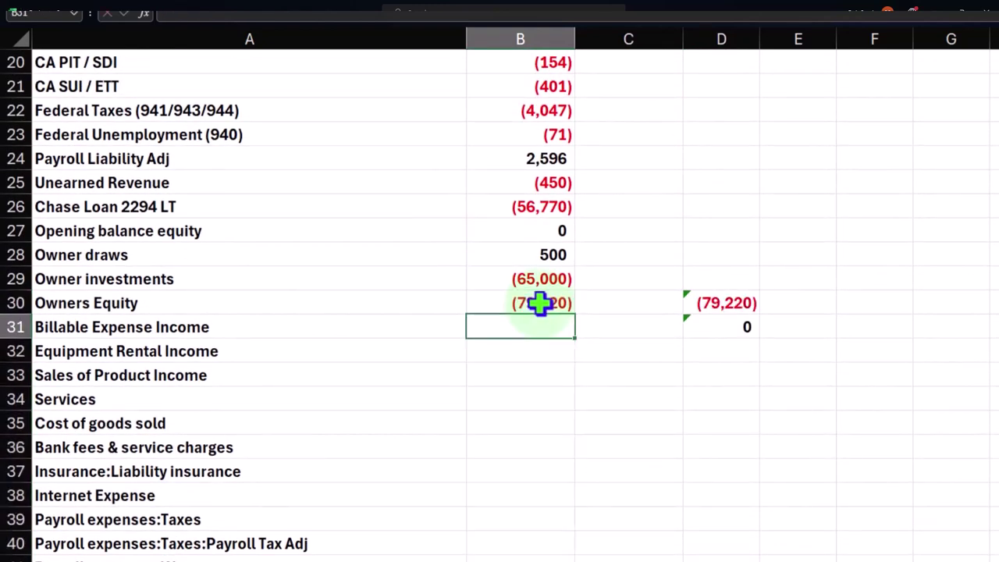
pyautogui.scroll(-5, 539, 304)
pyautogui.click(554, 427)
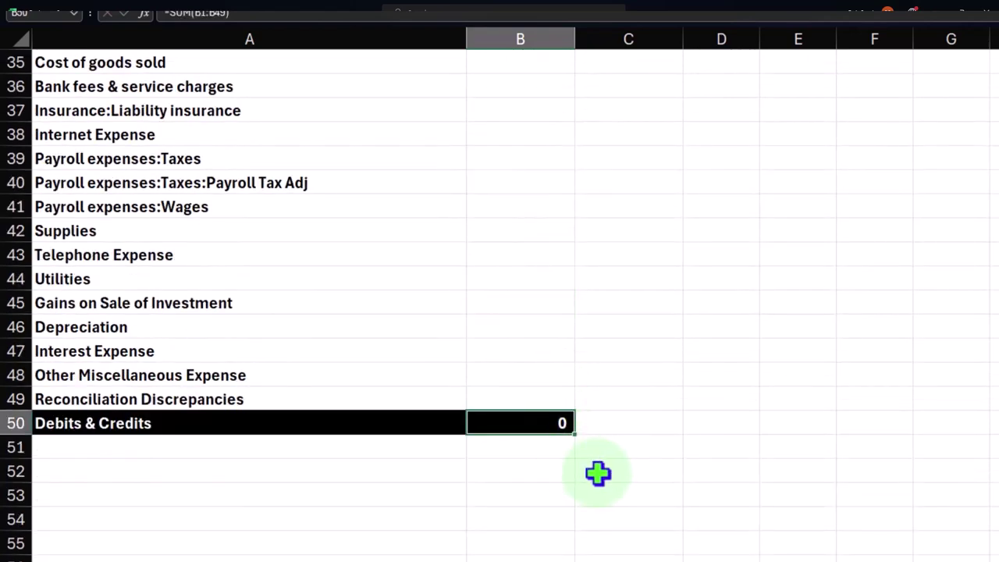
# - Select rows 31–49, Billable Expense Income through Reconciliation Discrepancies
pyautogui.scroll(4, 598, 472)
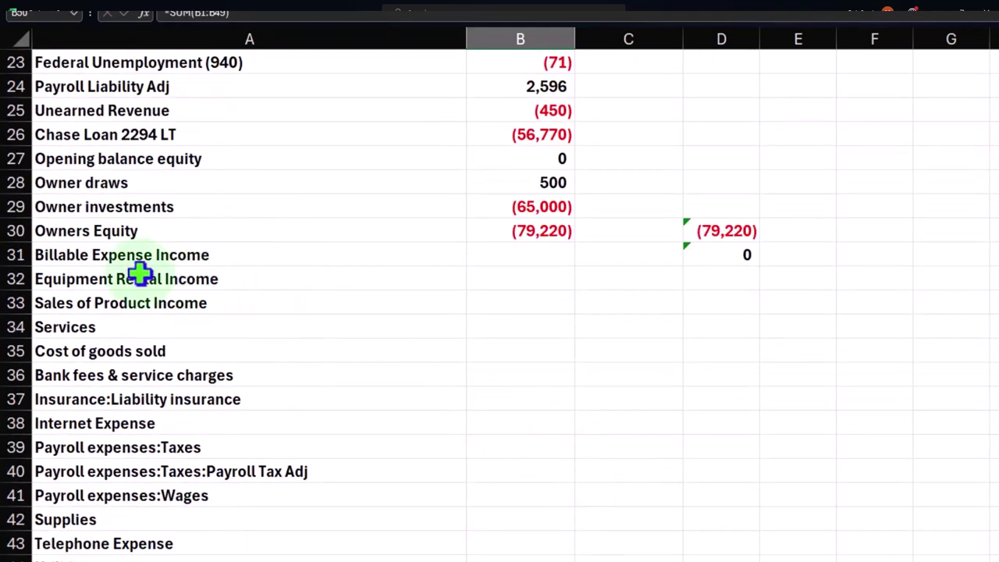
pyautogui.click(19, 255)
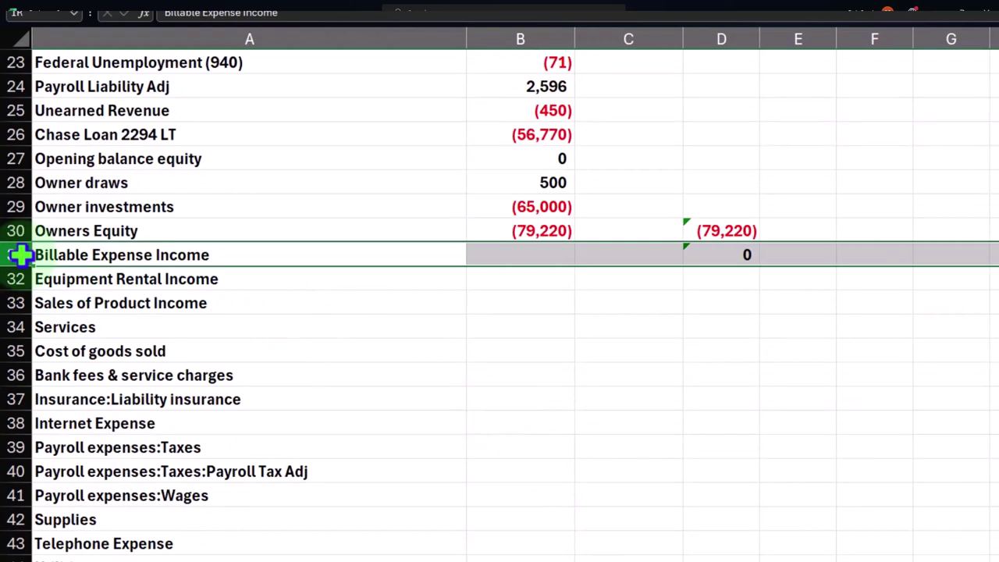
pyautogui.moveTo(14, 254); pyautogui.dragTo(6, 493)
# - Delete the selected income and expense rows and check the =SUM(B1:B30) Debits & Credits formula
pyautogui.rightClick(360, 266)
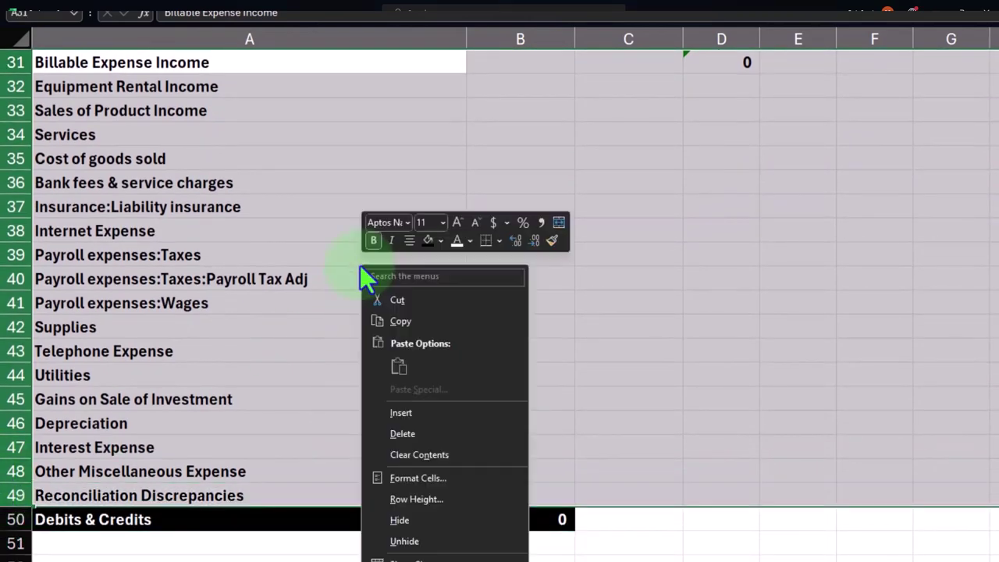
pyautogui.click(395, 431)
pyautogui.click(451, 370)
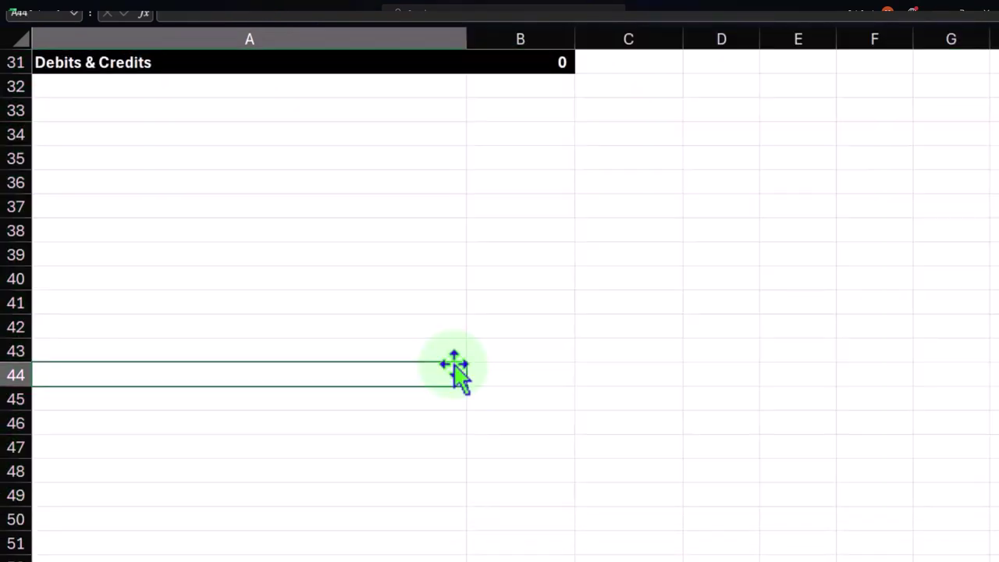
pyautogui.scroll(3, 500, 336)
pyautogui.doubleClick(537, 278)
pyautogui.press('Return')
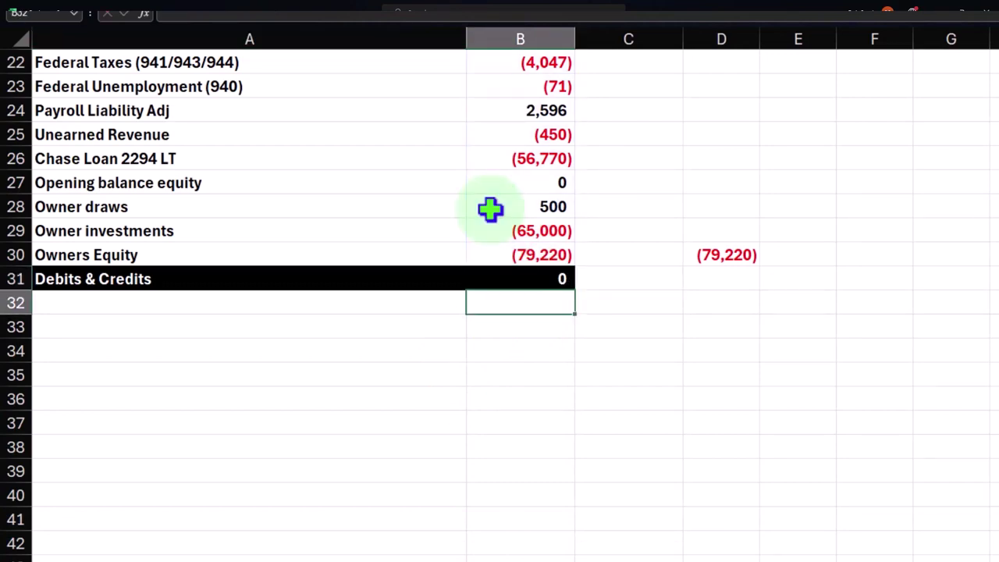
# - Clear the (79,220) helper value from D30 and recheck the unchanged total formula
pyautogui.click(731, 252)
pyautogui.press('Delete')
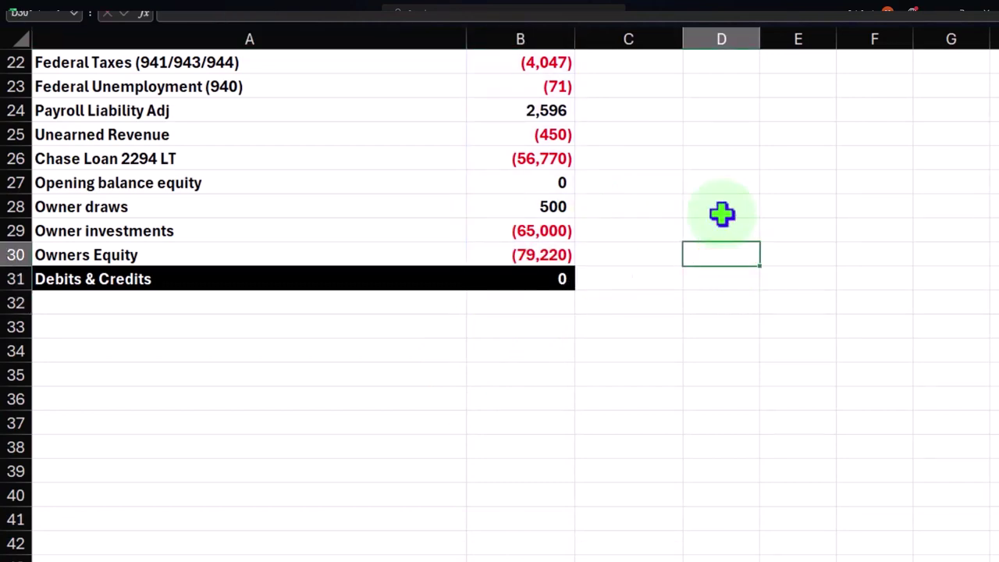
pyautogui.scroll(2, 636, 435)
pyautogui.doubleClick(563, 423)
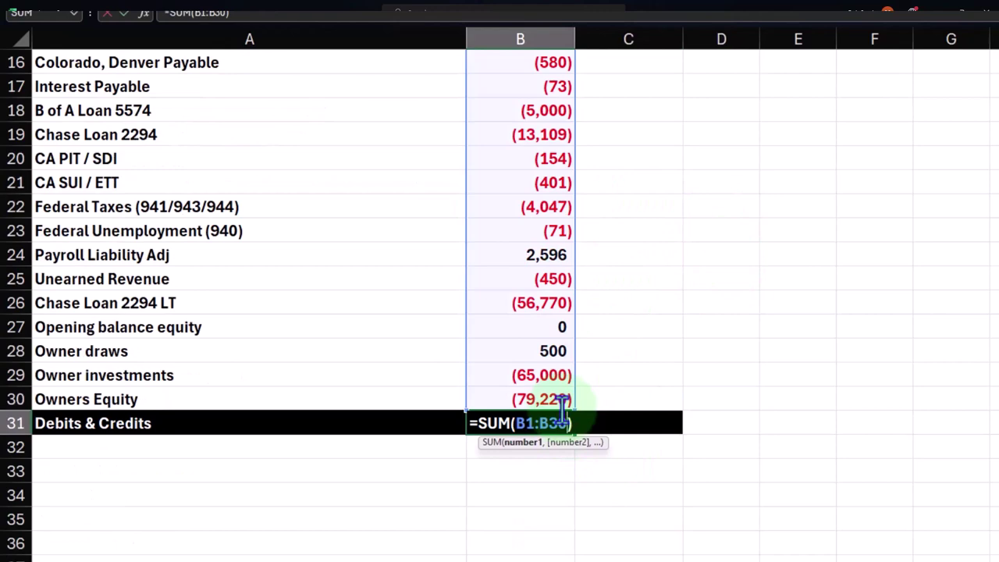
pyautogui.press('Return')
pyautogui.scroll(5, 562, 404)
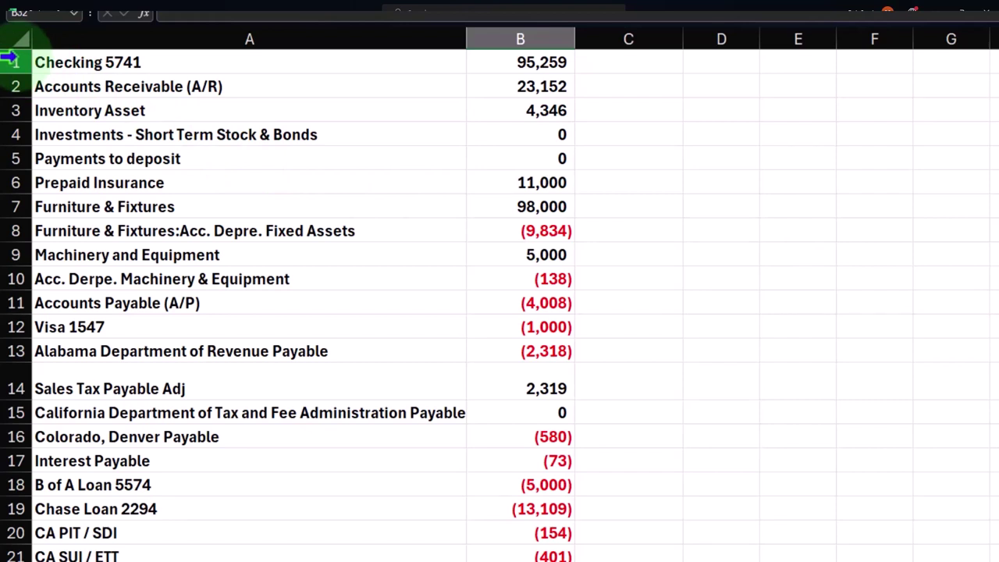
# - Insert a blank row above Checking 5741 and narrow column C into a thin spacer
pyautogui.click(9, 58)
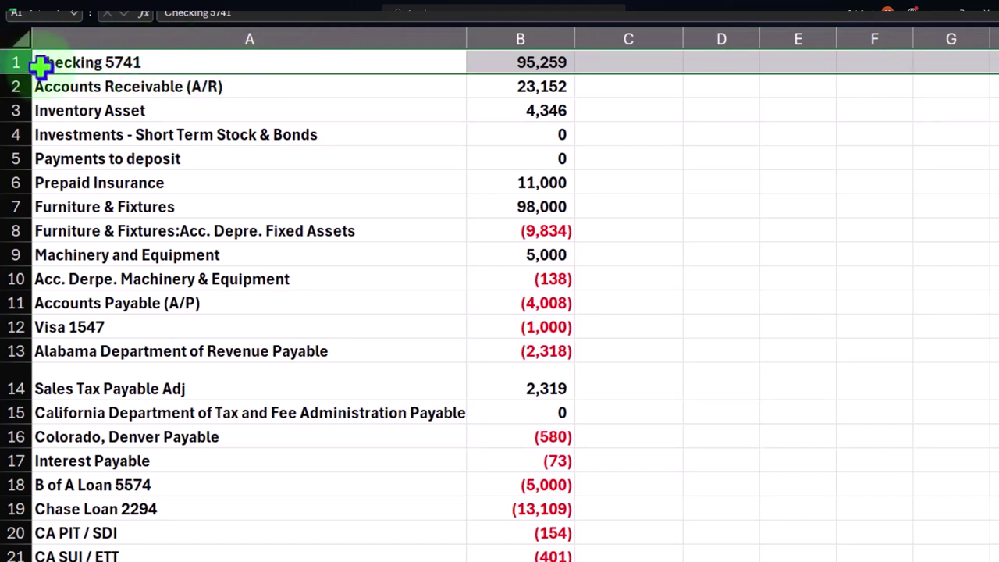
pyautogui.rightClick(348, 66)
pyautogui.click(388, 214)
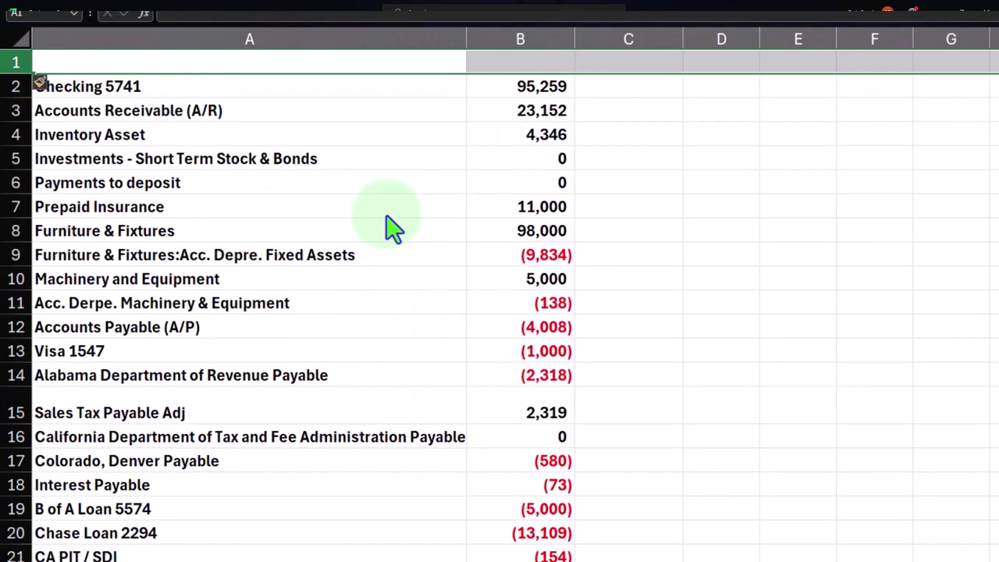
pyautogui.click(664, 208)
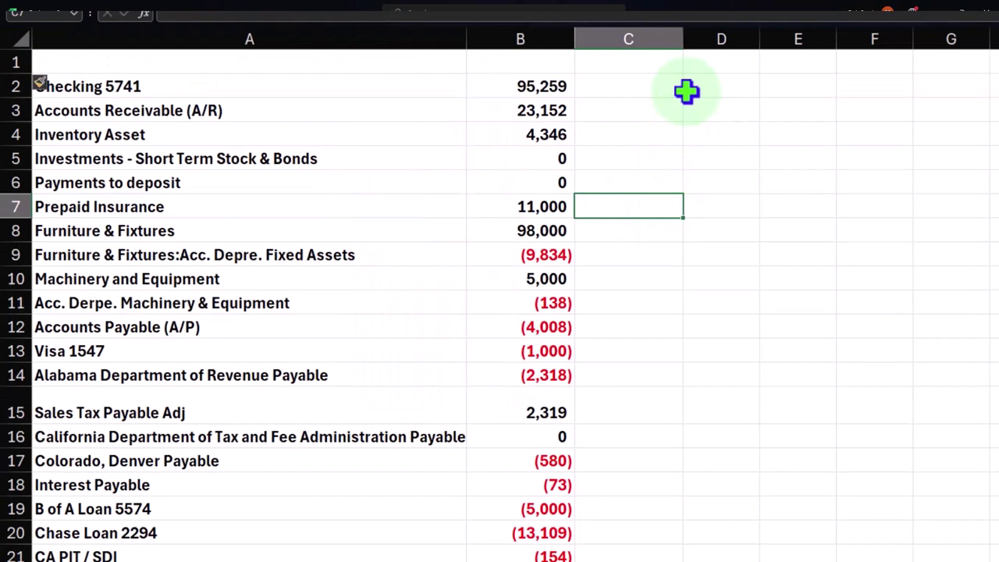
pyautogui.moveTo(681, 39); pyautogui.dragTo(598, 41)
# - Fill month headers Jan through Dec across D1:O1 from a Jan, Feb series
pyautogui.click(661, 61)
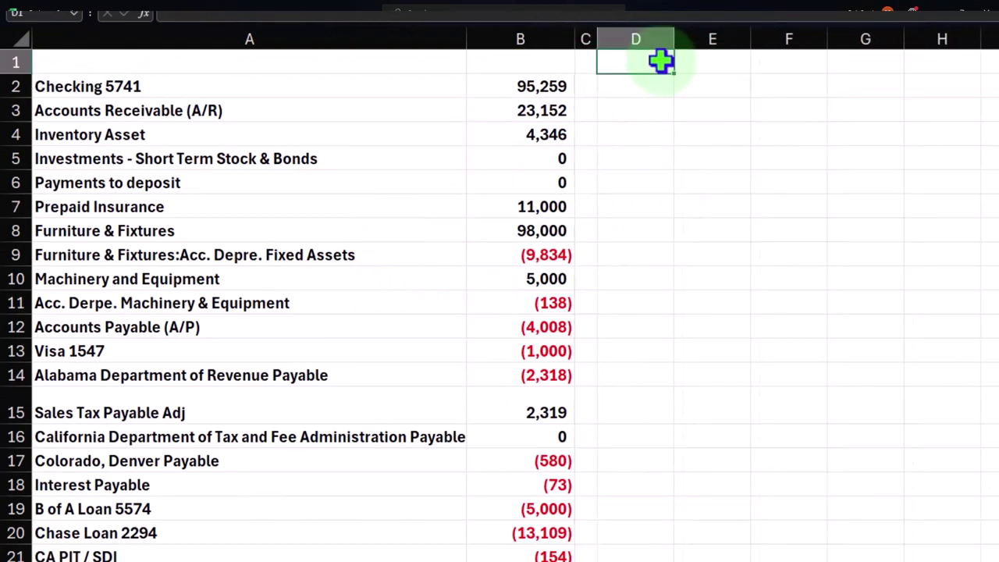
pyautogui.press('Tab')
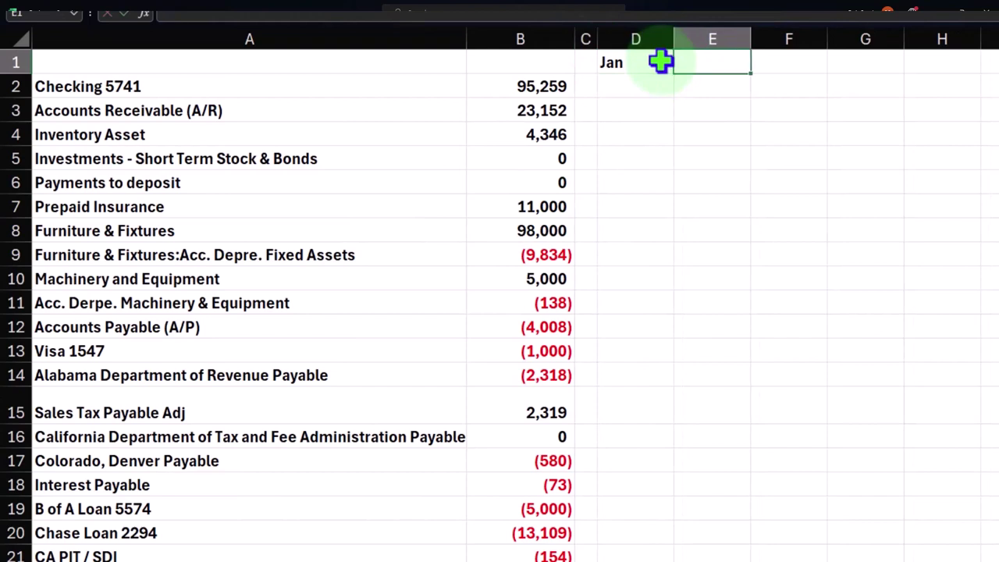
pyautogui.press('Return')
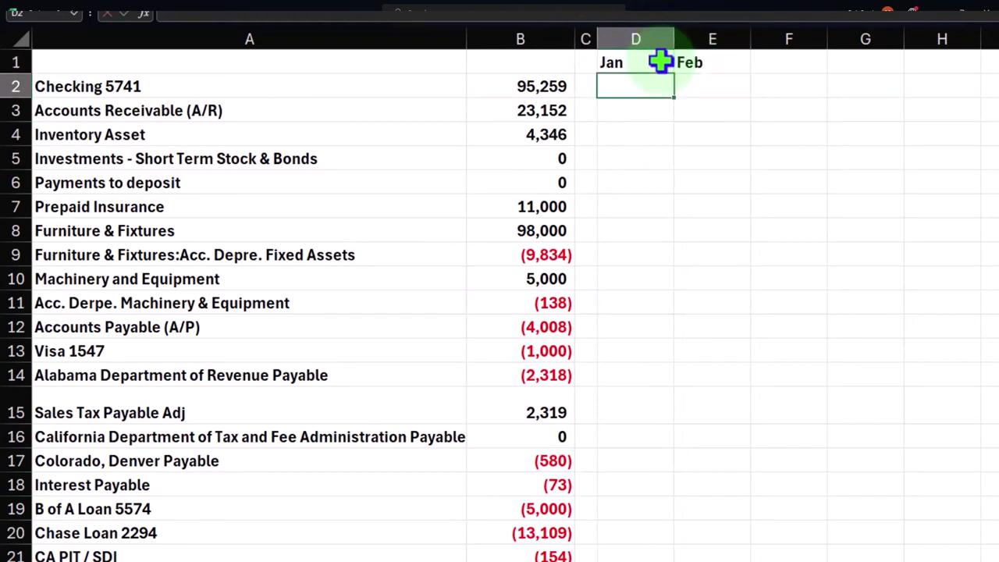
pyautogui.moveTo(660, 61); pyautogui.dragTo(684, 61)
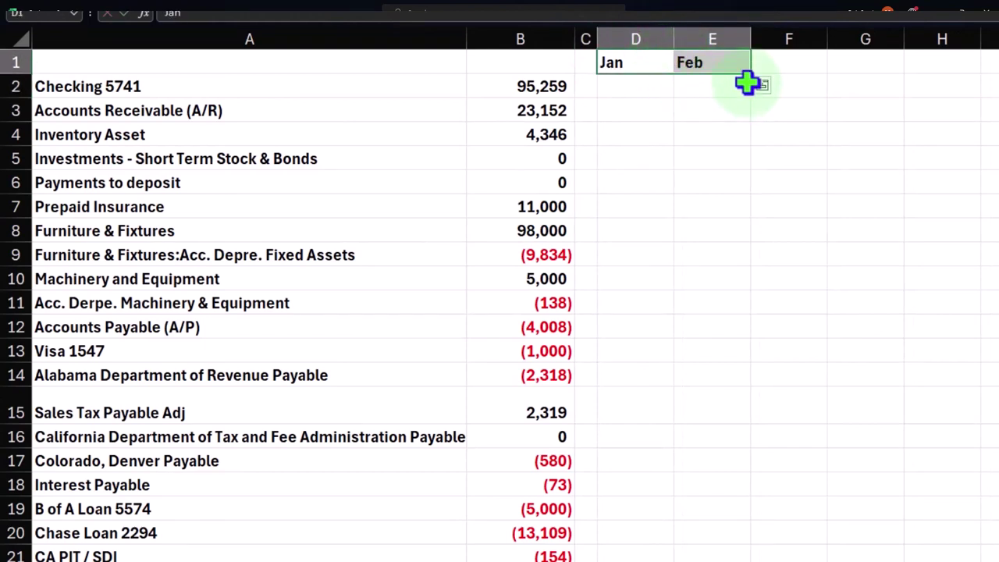
pyautogui.moveTo(751, 76)
pyautogui.mouseDown()
pyautogui.moveTo(526, 172)
pyautogui.moveTo(876, 164)
pyautogui.moveTo(892, 185)
pyautogui.moveTo(671, 176)
pyautogui.moveTo(602, 161)
pyautogui.mouseUp()
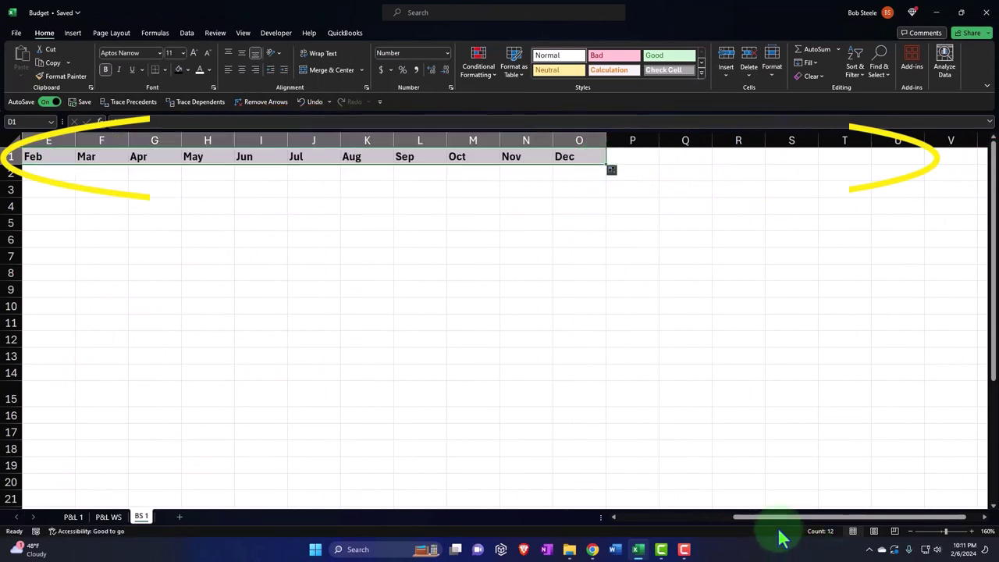
pyautogui.moveTo(775, 516); pyautogui.dragTo(640, 517)
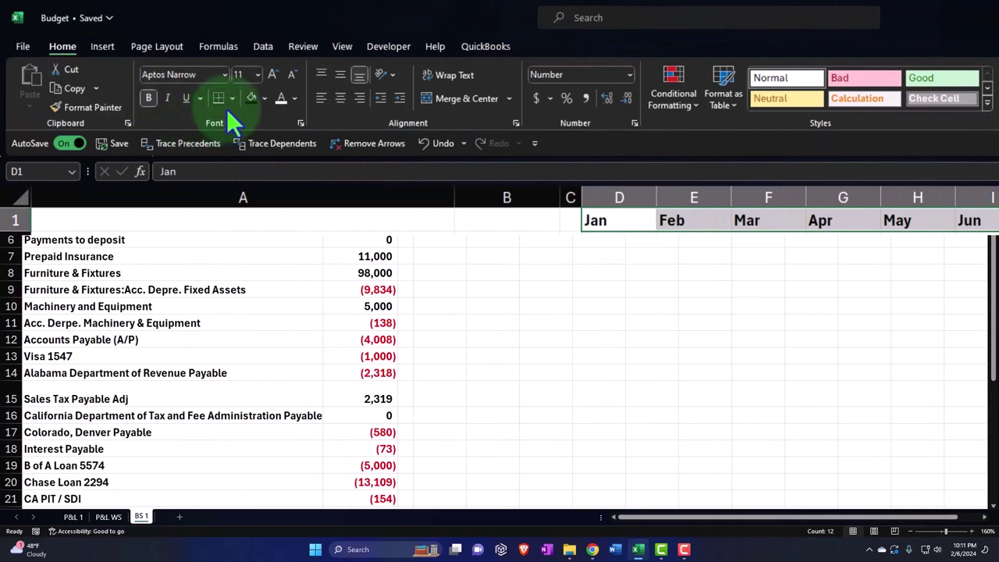
# - Format the month headers as centred white text on black fill, and narrow column A
pyautogui.click(251, 99)
pyautogui.click(280, 99)
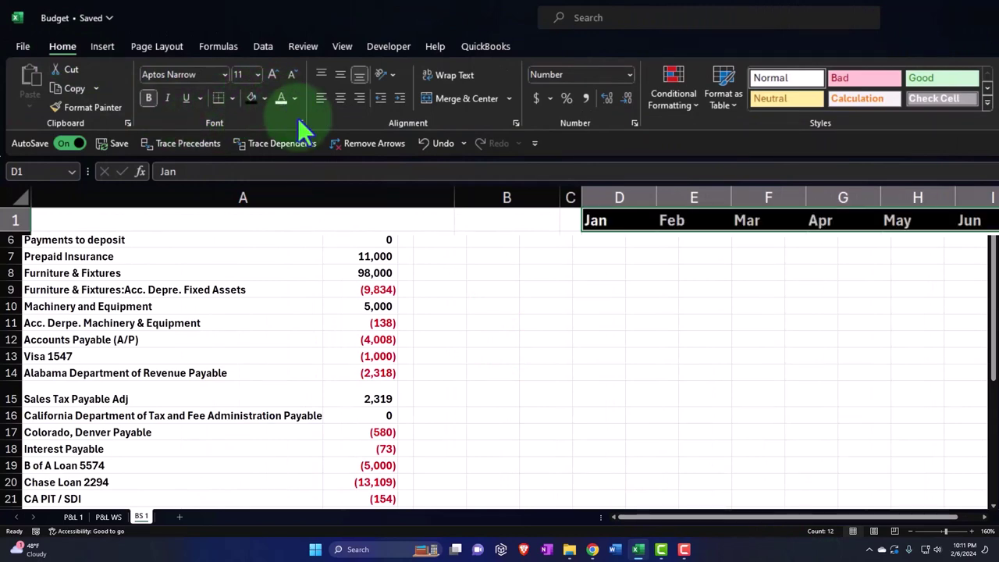
pyautogui.click(335, 99)
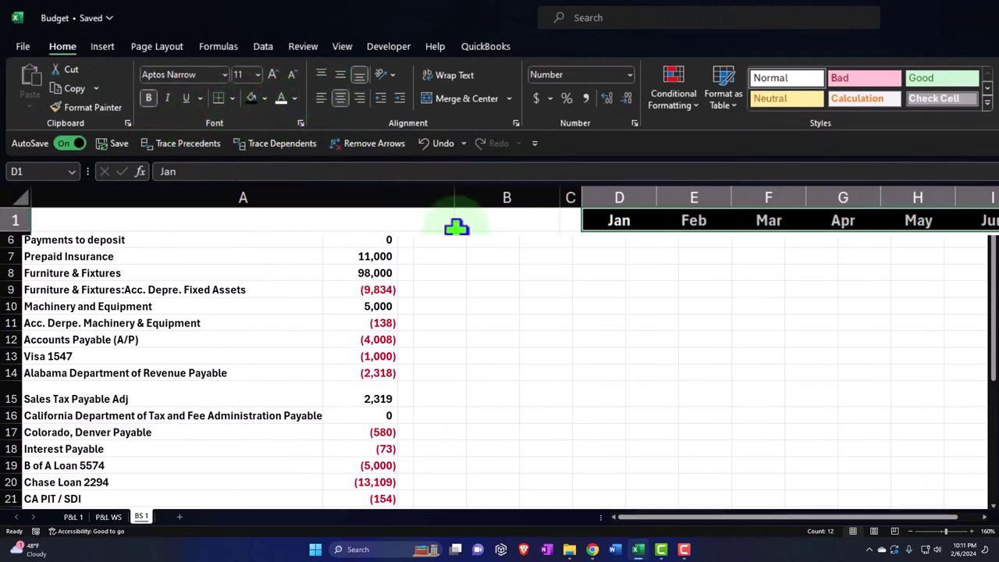
pyautogui.moveTo(454, 203); pyautogui.dragTo(232, 207)
# - Shorten the A9 label to 'Acc. Depre. Fixed Assets' by removing the 'Furniture & Fixtures:' prefix
pyautogui.click(189, 411)
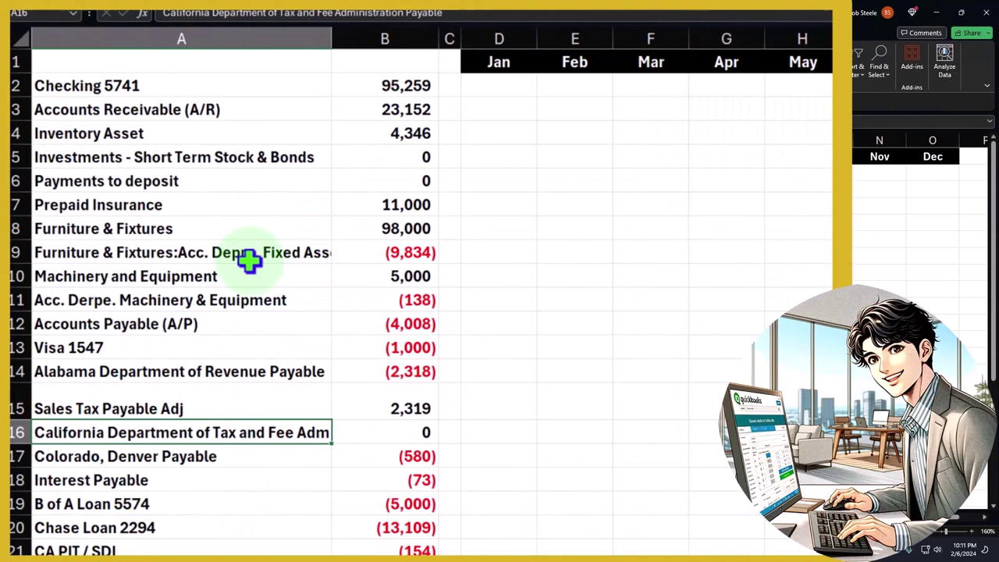
pyautogui.doubleClick(178, 250)
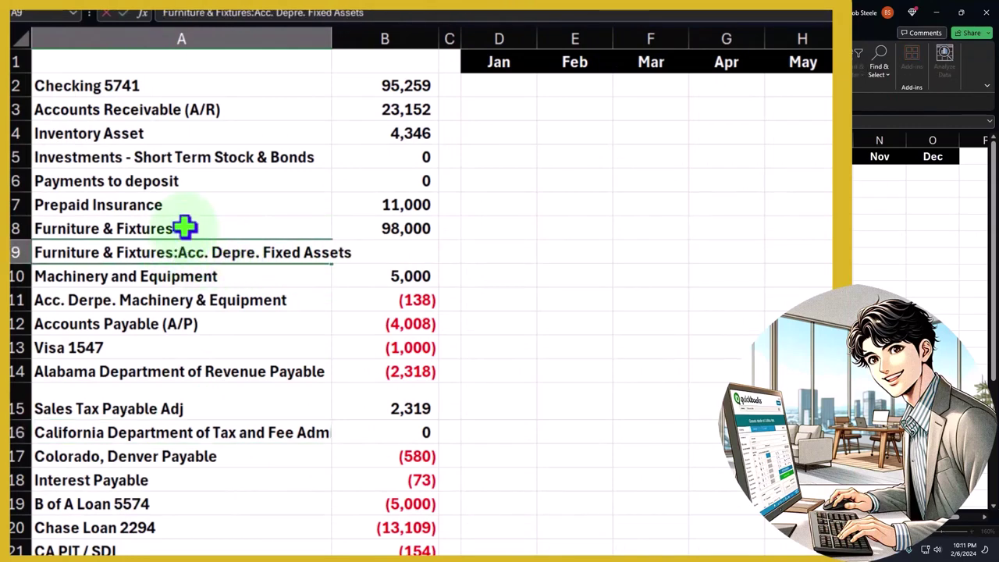
pyautogui.press('BackSpace')
pyautogui.press('BackSpace')
pyautogui.press('BackSpace')
pyautogui.press('BackSpace')
pyautogui.press('BackSpace')
pyautogui.press('BackSpace')
pyautogui.press('BackSpace')
pyautogui.press('BackSpace')
pyautogui.press('BackSpace')
pyautogui.press('BackSpace')
pyautogui.press('BackSpace')
pyautogui.press('BackSpace')
pyautogui.press('BackSpace')
pyautogui.press('BackSpace')
pyautogui.press('BackSpace')
pyautogui.press('BackSpace')
pyautogui.press('BackSpace')
pyautogui.press('BackSpace')
pyautogui.press('BackSpace')
pyautogui.press('BackSpace')
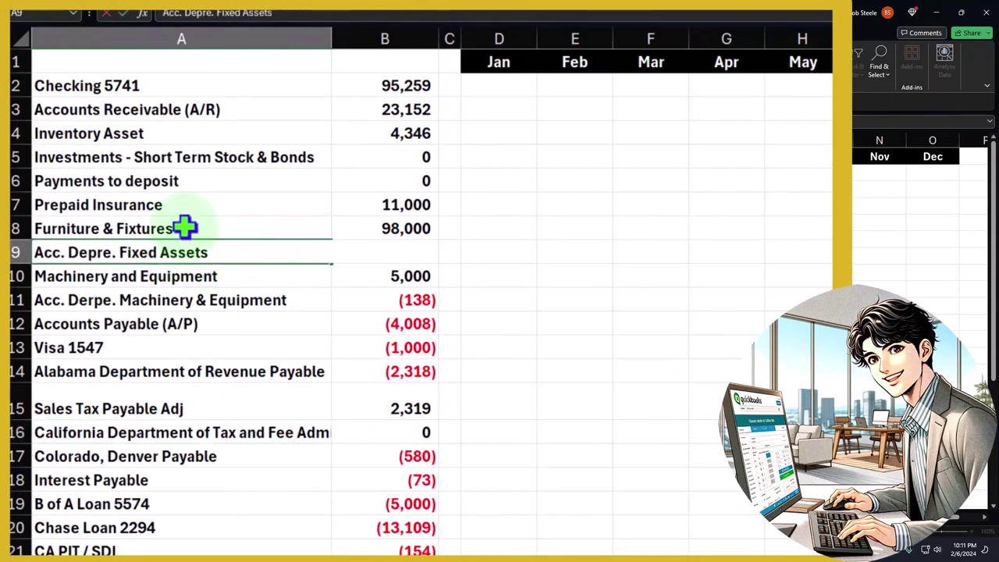
pyautogui.press('Return')
# - Select the amounts from Checking 5741 down to Sales Tax Payable Adj in column B
pyautogui.scroll(-3, 185, 325)
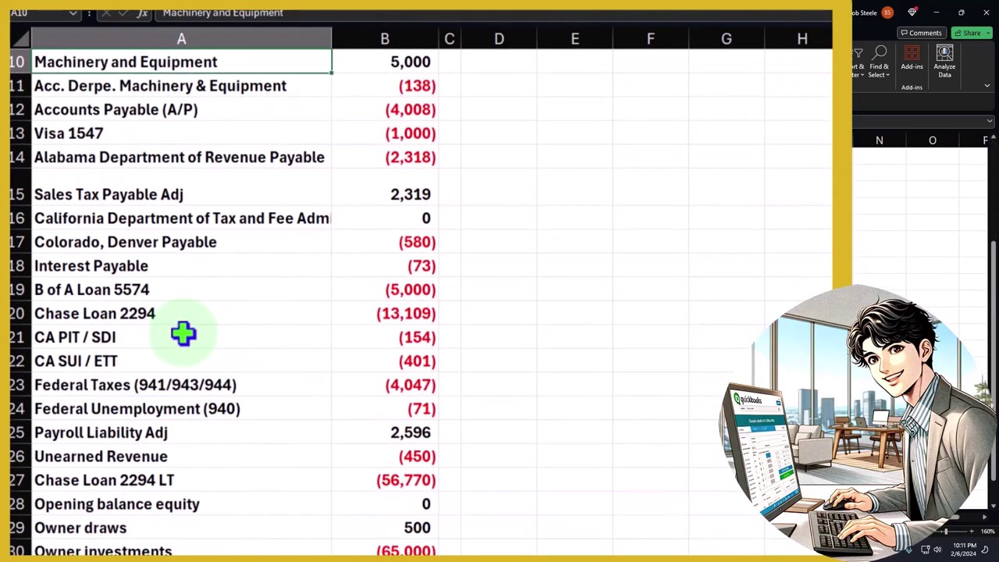
pyautogui.scroll(-3, 183, 333)
pyautogui.scroll(6, 183, 333)
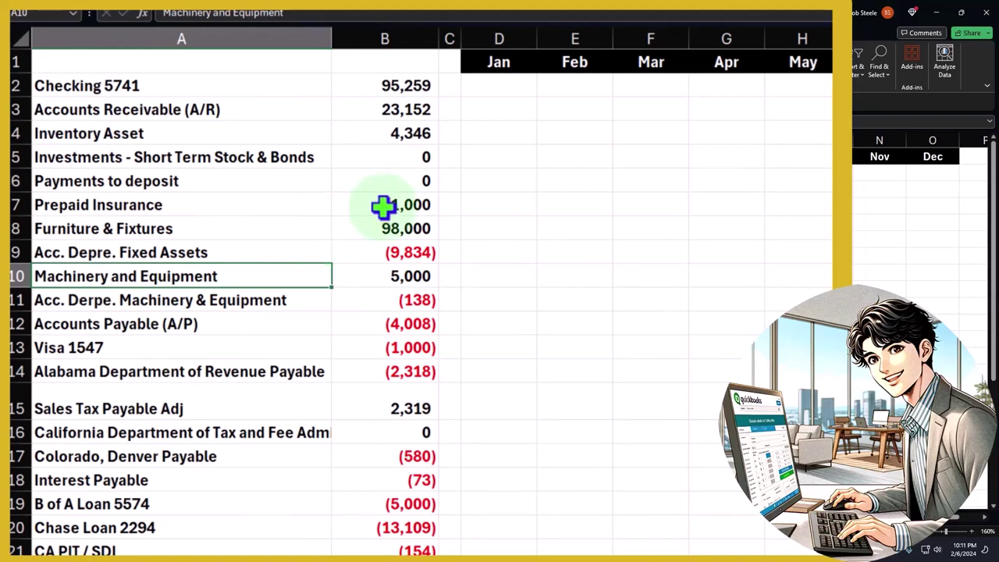
pyautogui.moveTo(398, 90); pyautogui.dragTo(373, 394)
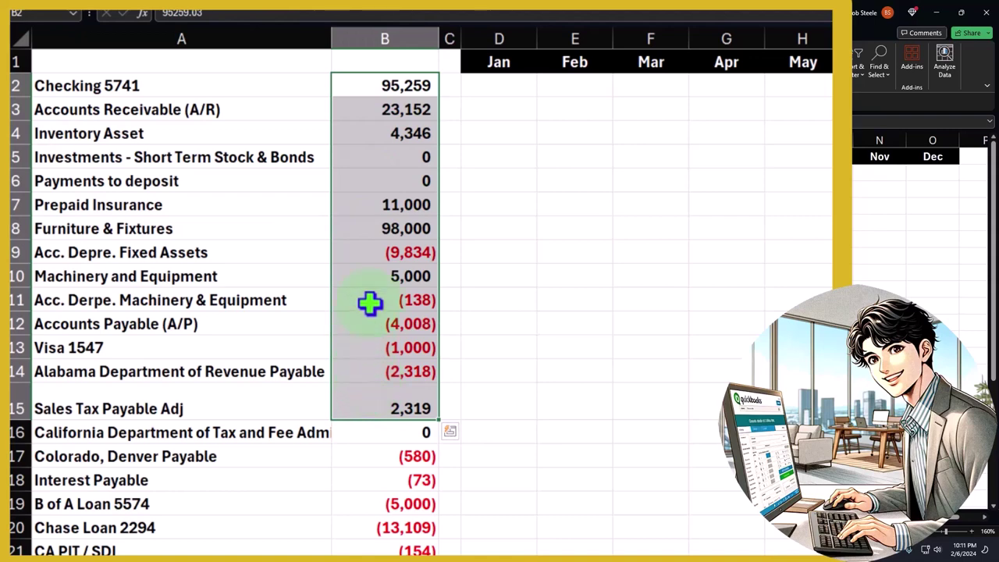
pyautogui.click(380, 92)
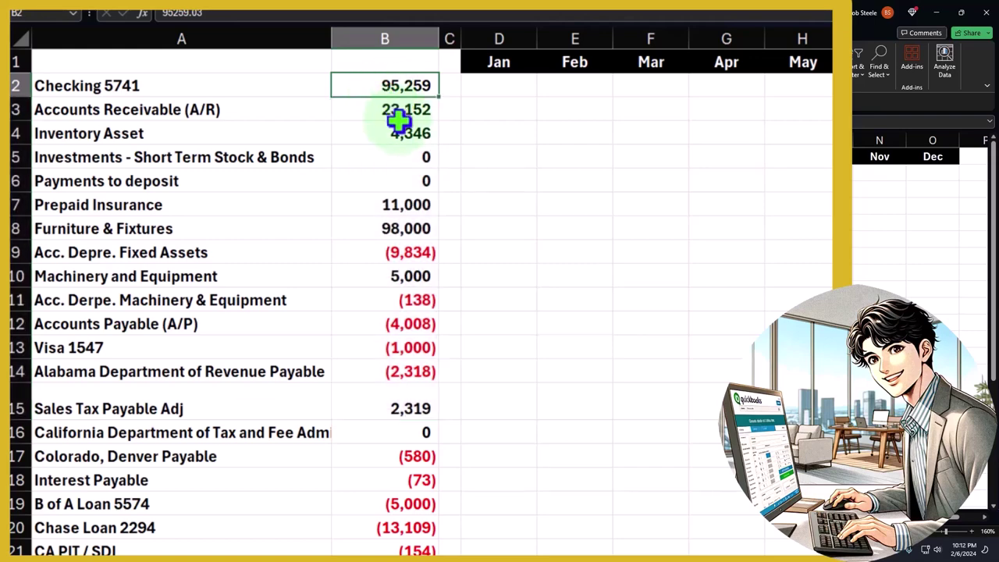
pyautogui.click(503, 85)
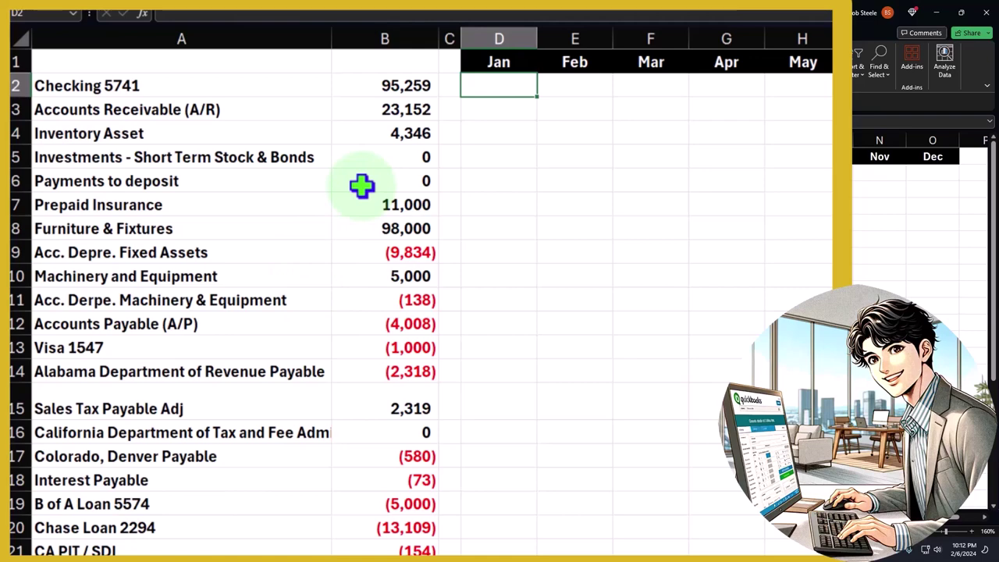
pyautogui.click(224, 110)
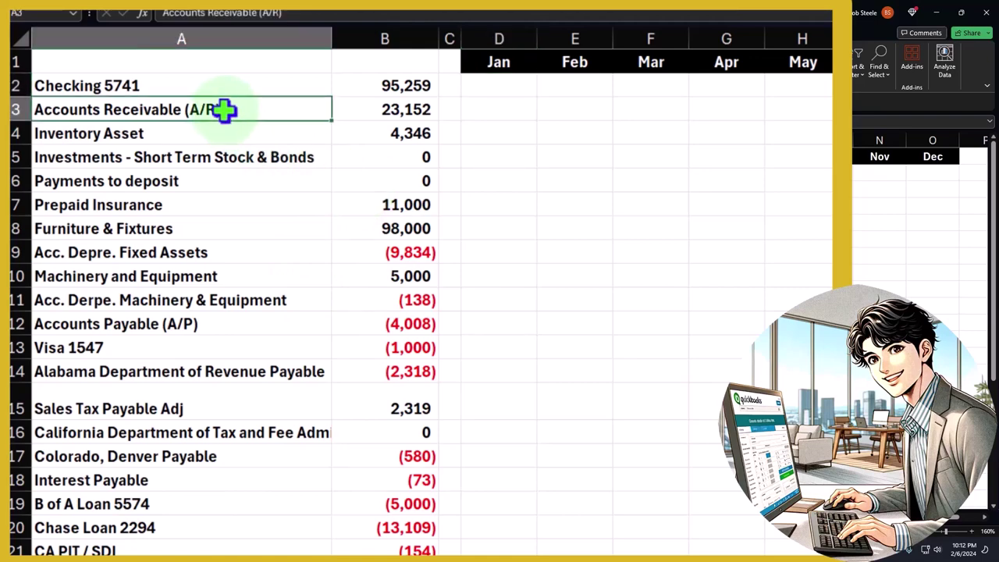